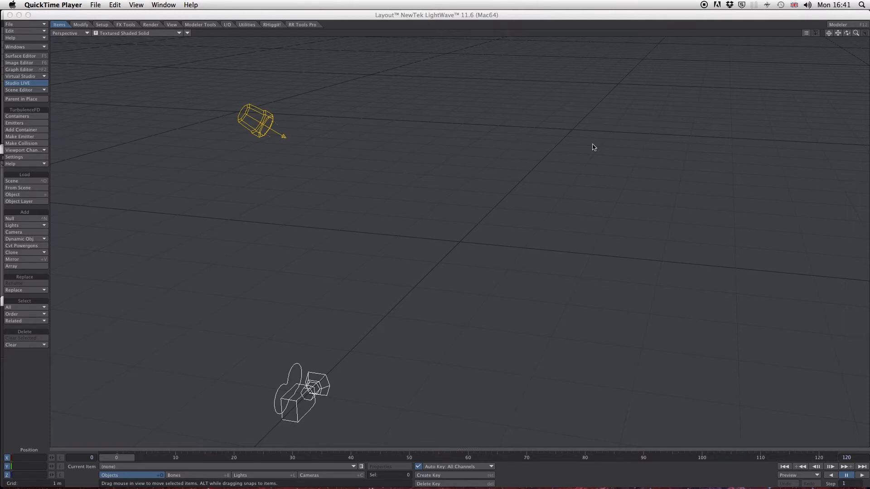
# Create a null object named Bullet_time with a Ball shape
pyautogui.click(32, 219)
pyautogui.click(348, 134)
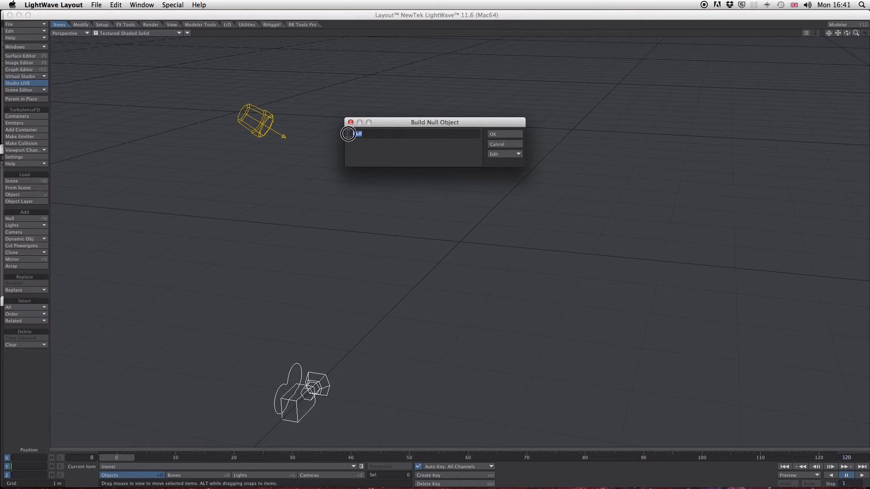
pyautogui.write('Bullet_time')
pyautogui.click(504, 155)
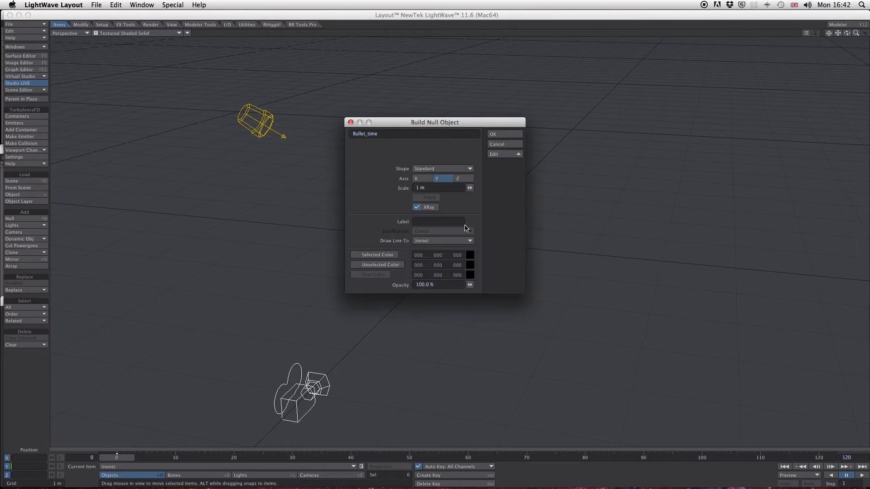
pyautogui.click(468, 169)
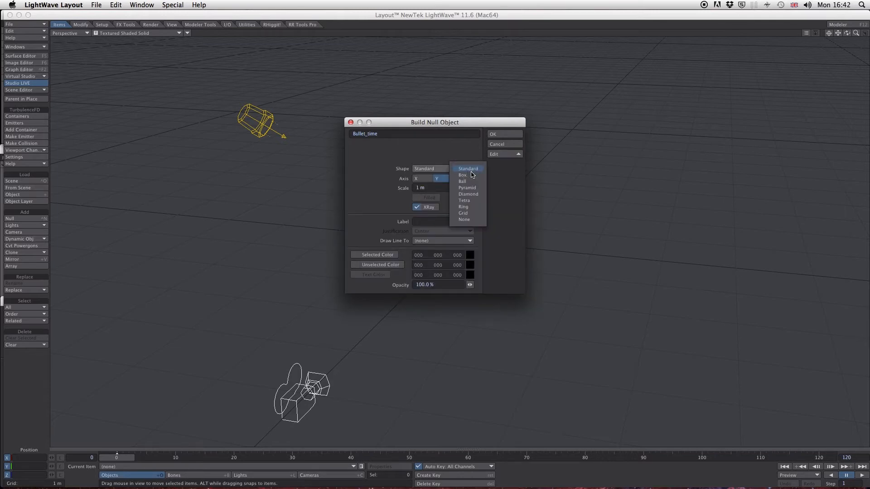
pyautogui.click(472, 183)
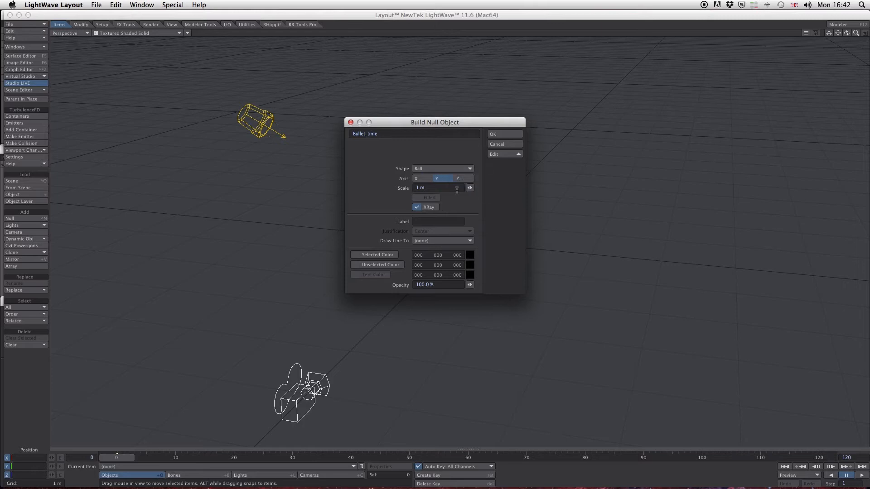
# Enable the null's selected and unselected colours, set both to red (255, 63, 63), and build the null
pyautogui.click(356, 255)
pyautogui.click(470, 255)
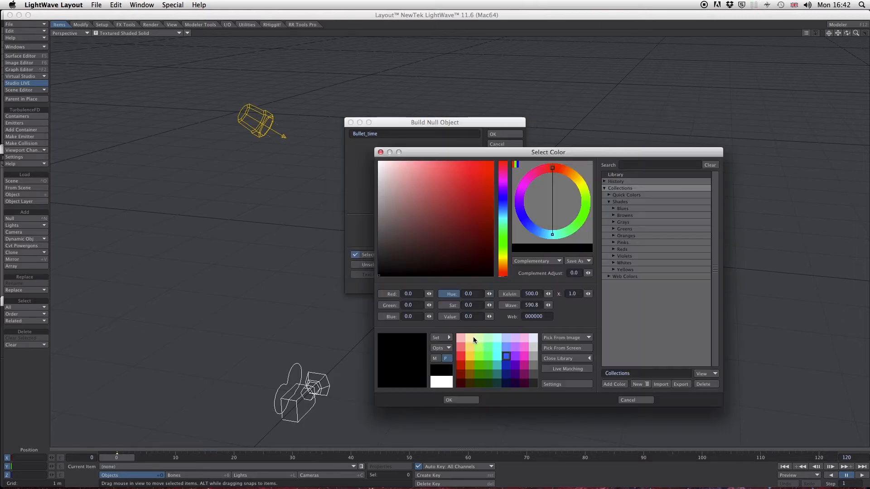
pyautogui.click(462, 362)
pyautogui.click(468, 398)
pyautogui.click(356, 265)
pyautogui.click(471, 267)
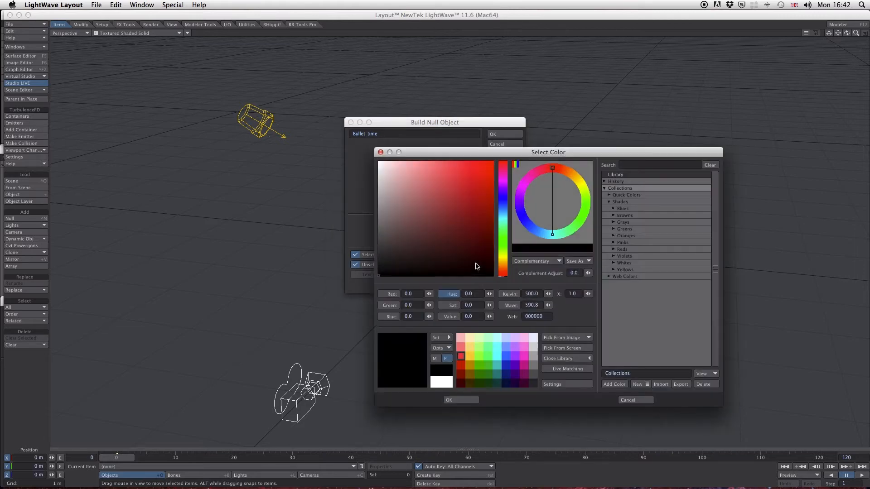
pyautogui.click(461, 358)
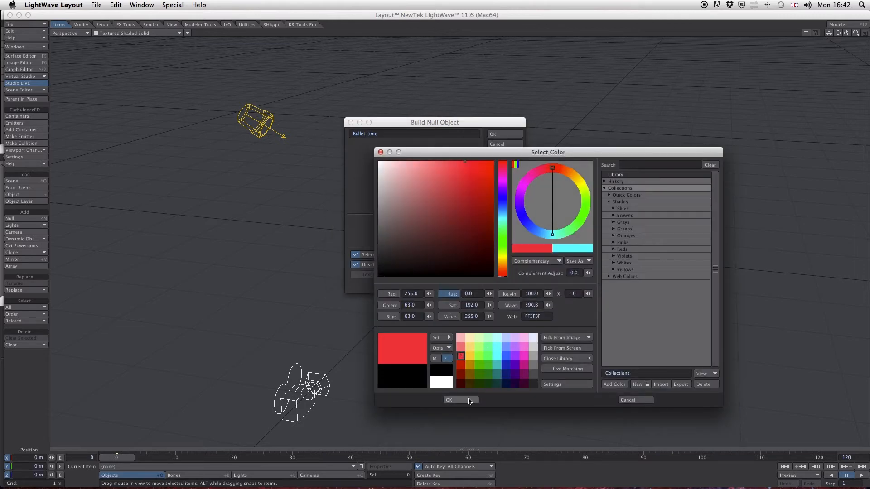
pyautogui.click(468, 401)
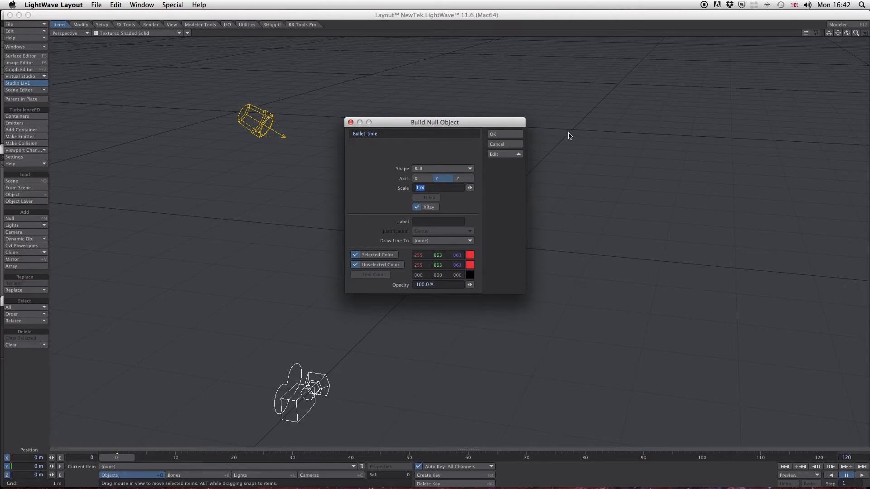
pyautogui.click(502, 135)
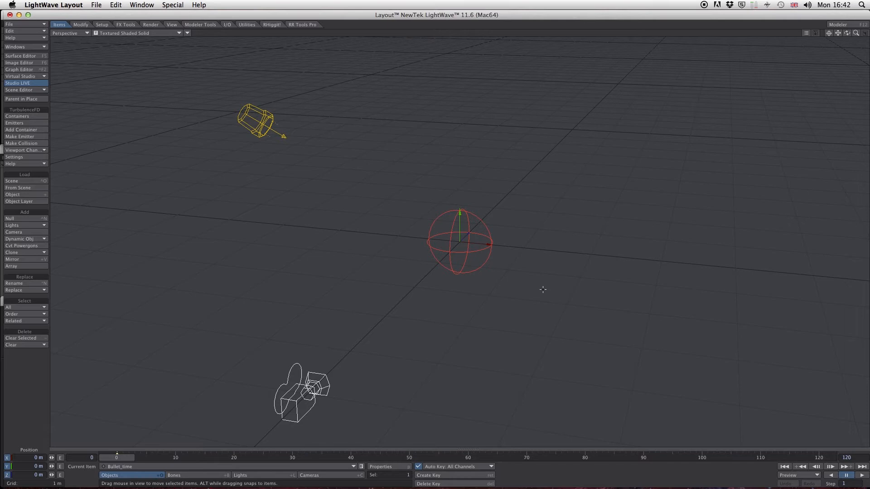
# Add a Nodal Motion modifier to Bullet_time, open its node editor and close the motion options
pyautogui.press('m')
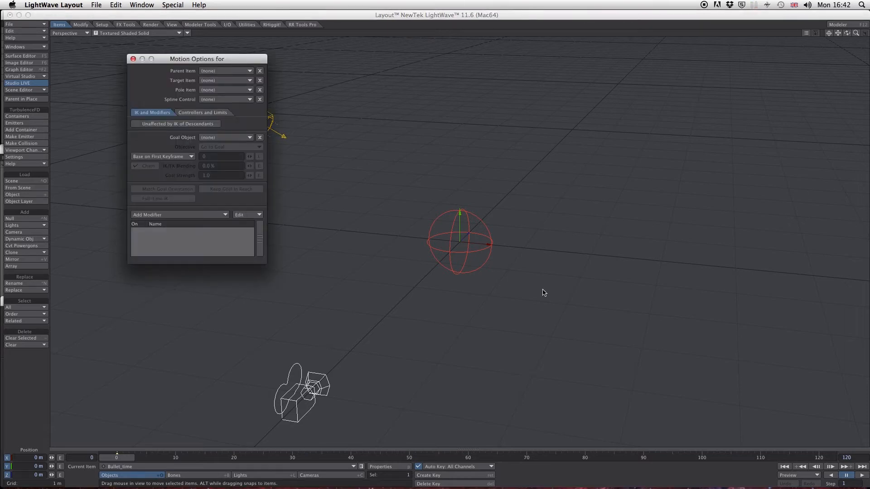
pyautogui.click(223, 215)
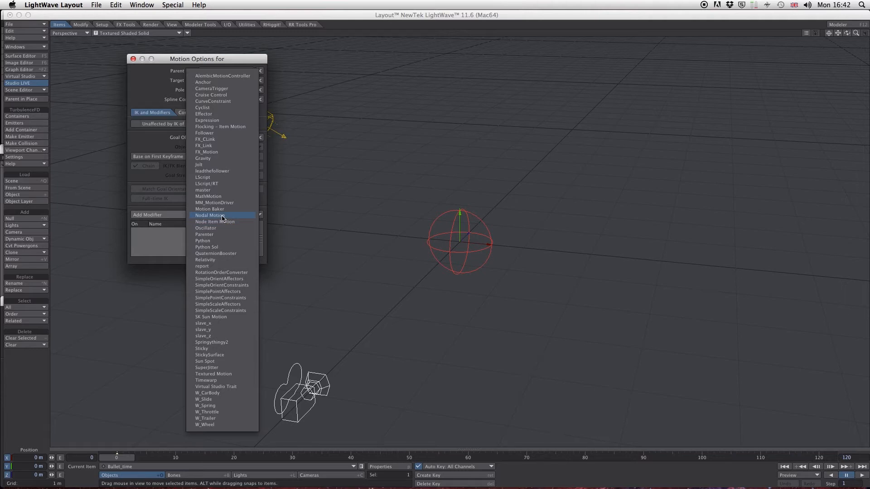
pyautogui.click(222, 216)
pyautogui.click(162, 233)
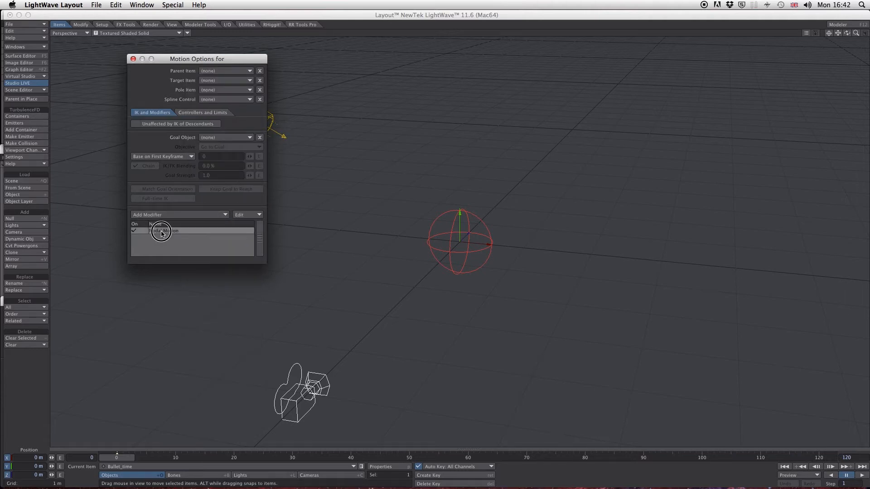
pyautogui.doubleClick(161, 234)
pyautogui.moveTo(538, 85); pyautogui.dragTo(572, 36)
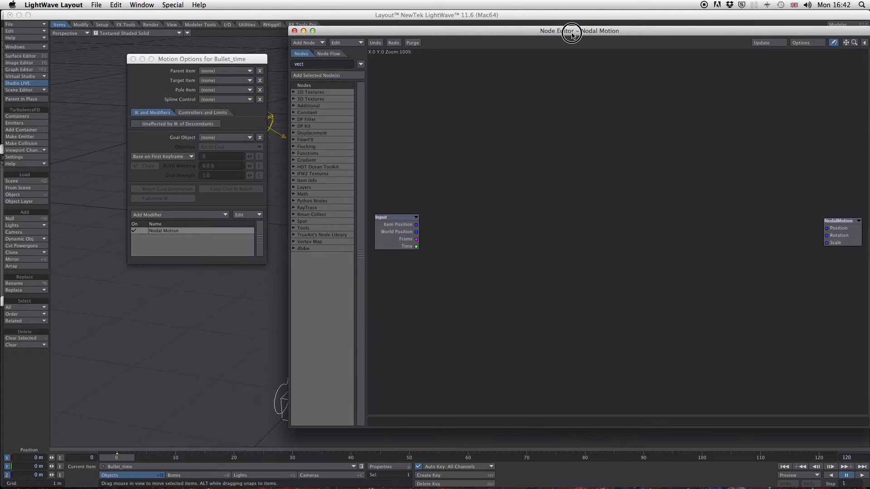
pyautogui.click(163, 57)
pyautogui.click(133, 59)
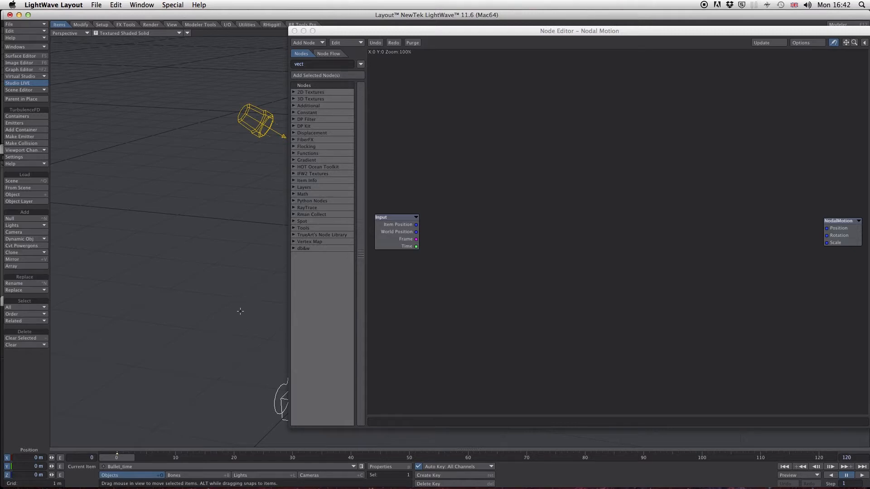
# Arrange the node editor beside the visible null and move the Input node to the upper-left area of the node graph
pyautogui.keyDown('alt'); pyautogui.keyDown('shift'); pyautogui.moveTo(253, 298); pyautogui.dragTo(123, 301); pyautogui.keyUp('shift'); pyautogui.keyUp('alt')
pyautogui.keyDown('alt'); pyautogui.keyDown('shift'); pyautogui.moveTo(225, 312); pyautogui.dragTo(187, 320); pyautogui.keyUp('shift'); pyautogui.keyUp('alt')
pyautogui.moveTo(584, 30); pyautogui.dragTo(553, 36)
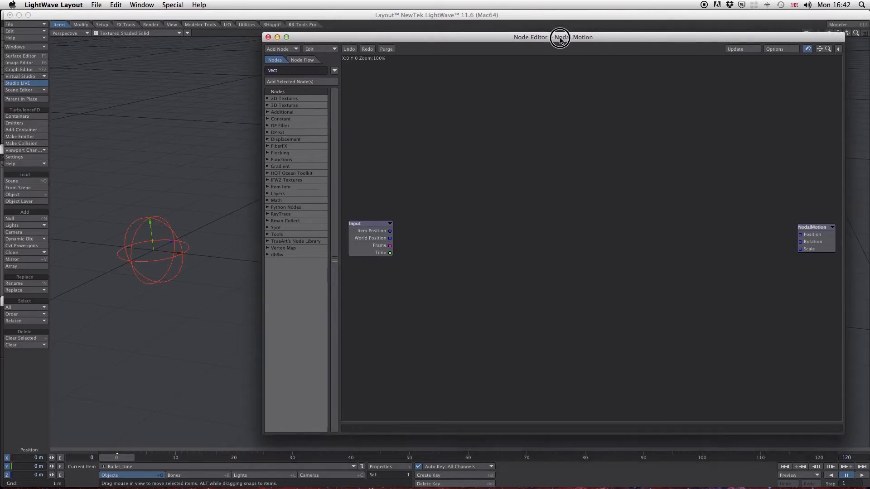
pyautogui.click(392, 209)
pyautogui.moveTo(393, 209); pyautogui.dragTo(382, 104)
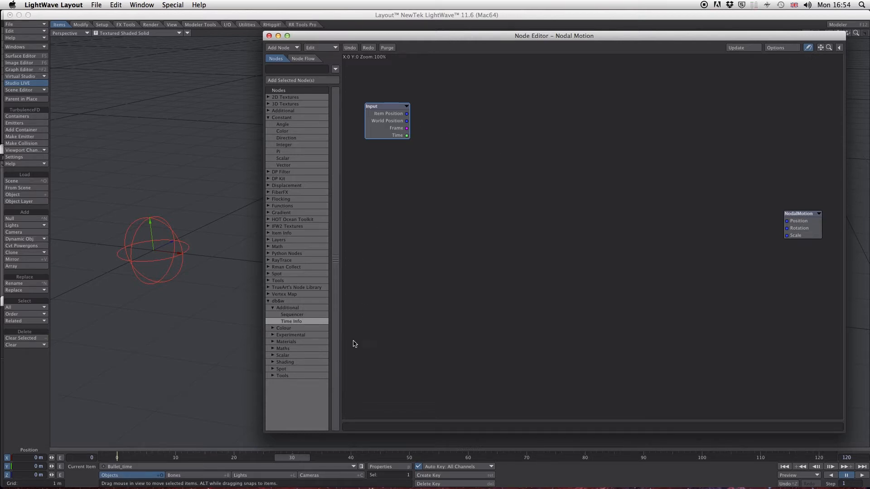
# Add a Time Info node and place it below the Input node
pyautogui.doubleClick(295, 323)
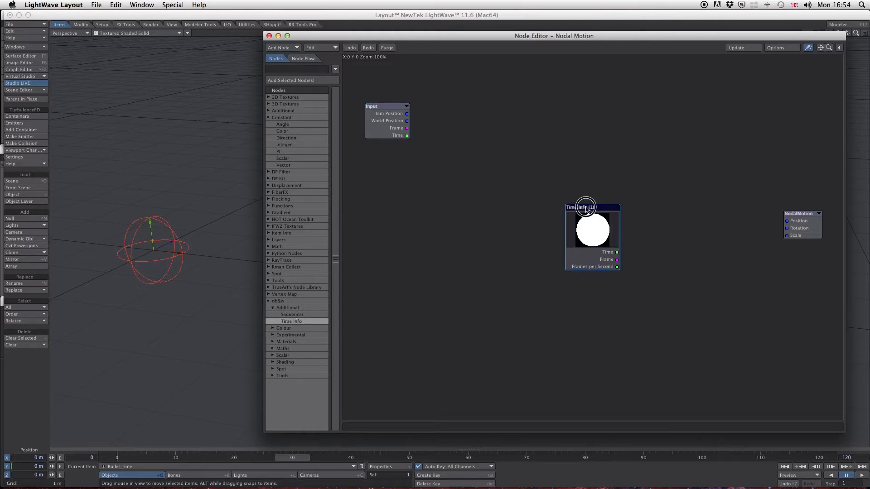
pyautogui.moveTo(584, 205); pyautogui.dragTo(401, 228)
pyautogui.moveTo(433, 279)
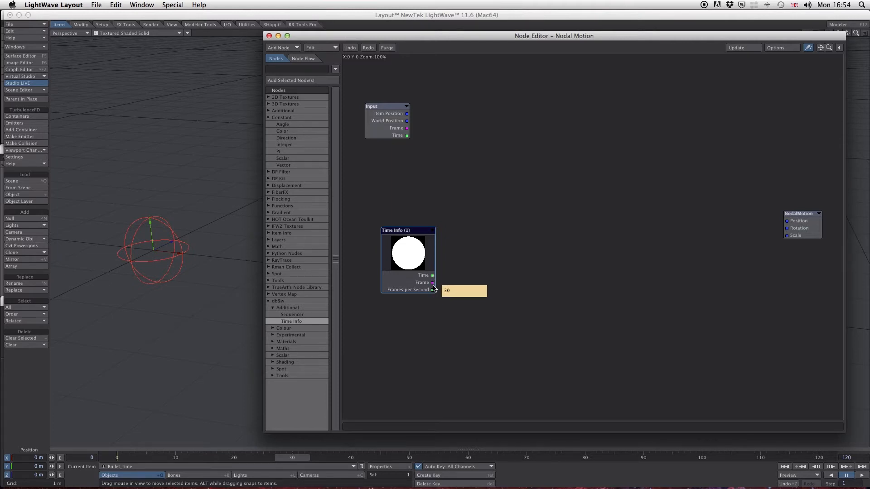
pyautogui.moveTo(429, 234); pyautogui.dragTo(413, 207)
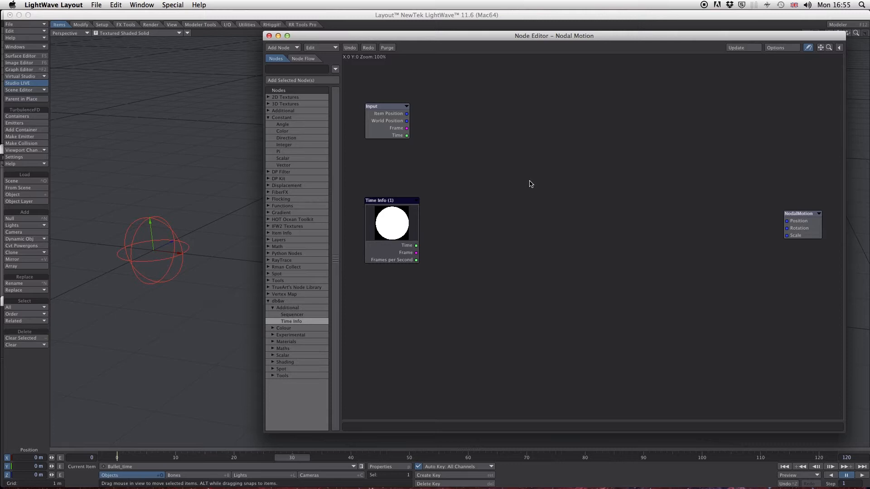
# Add two constant Scalar nodes, one placed above and one below the level of the Time Info node
pyautogui.doubleClick(289, 160)
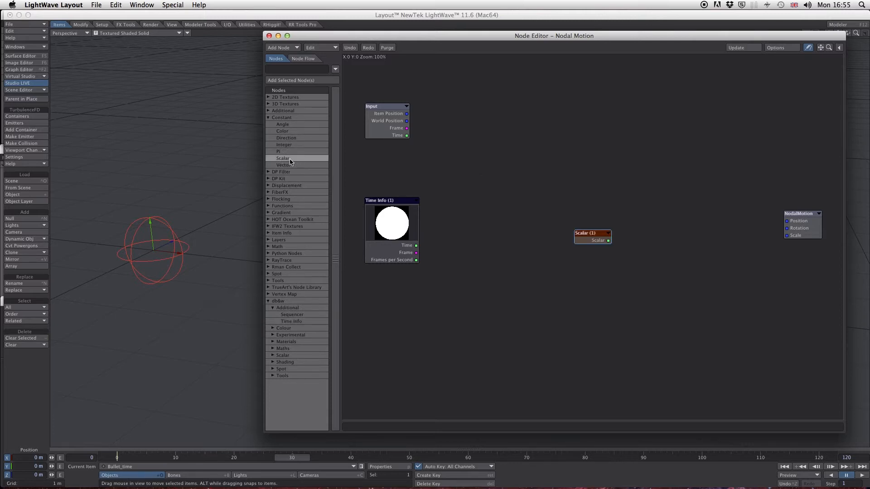
pyautogui.doubleClick(289, 160)
pyautogui.moveTo(587, 234); pyautogui.dragTo(478, 162)
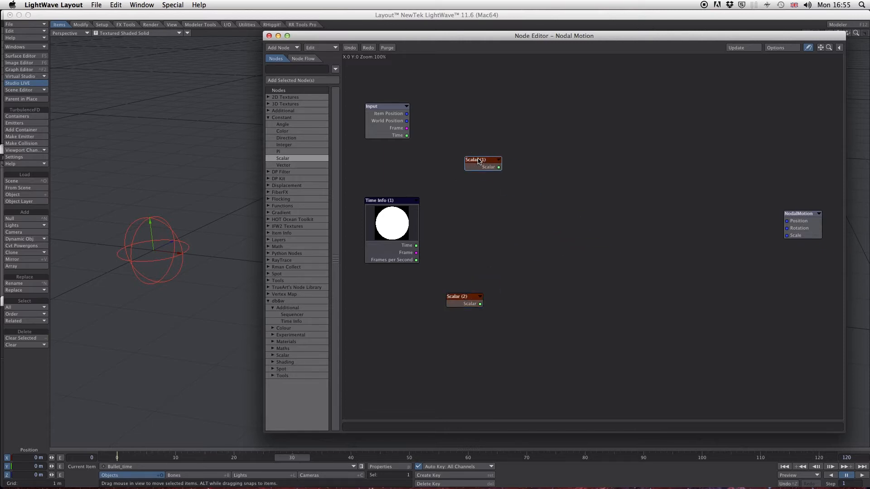
# Rename the upper Scalar node to Start_hold
pyautogui.doubleClick(478, 163)
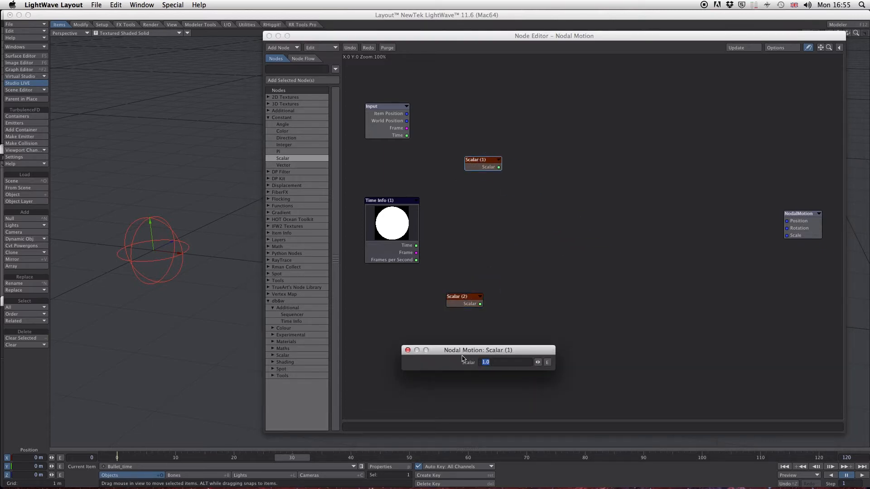
pyautogui.click(409, 351)
pyautogui.rightClick(482, 162)
pyautogui.click(480, 188)
pyautogui.press('BackSpace')
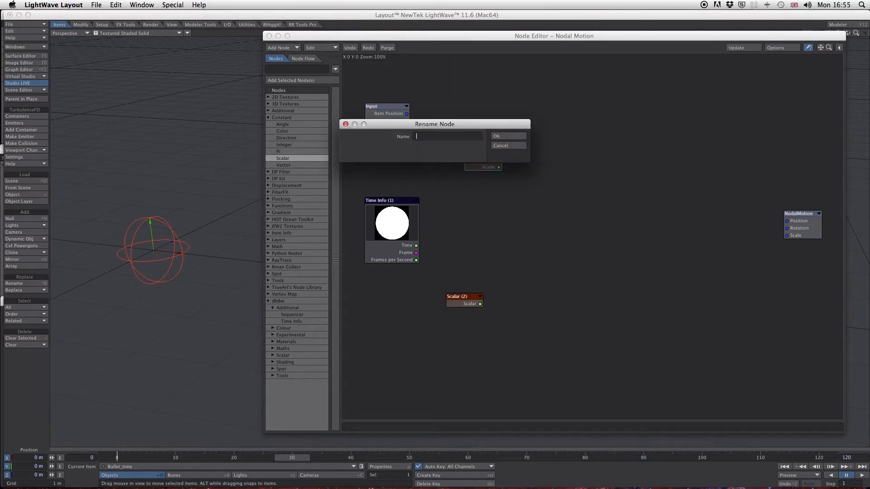
pyautogui.write('Start_hold')
pyautogui.click(509, 136)
# Rename the lower Scalar node to End_Hold and move the two scalar nodes slightly further apart
pyautogui.doubleClick(464, 303)
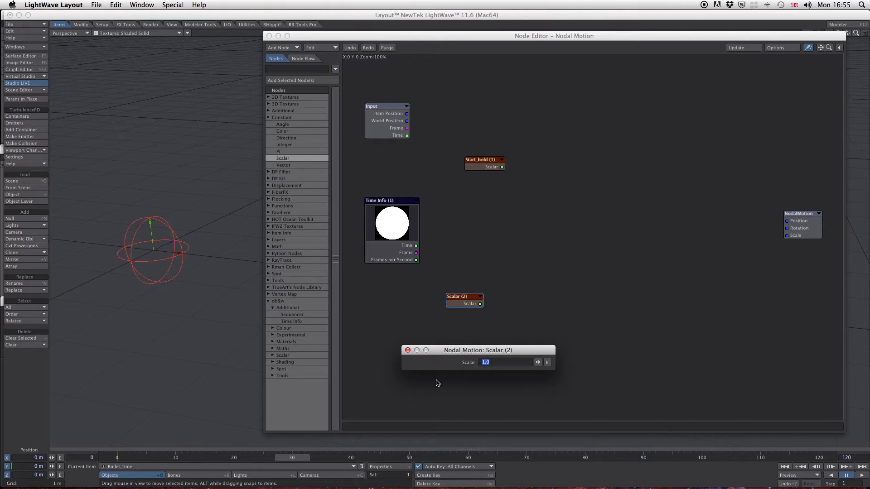
pyautogui.click(408, 350)
pyautogui.rightClick(457, 303)
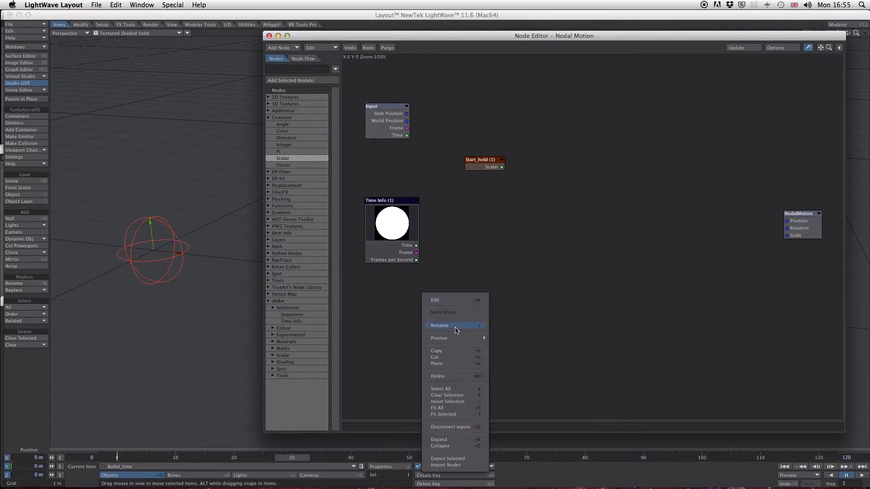
pyautogui.click(455, 326)
pyautogui.write('E')
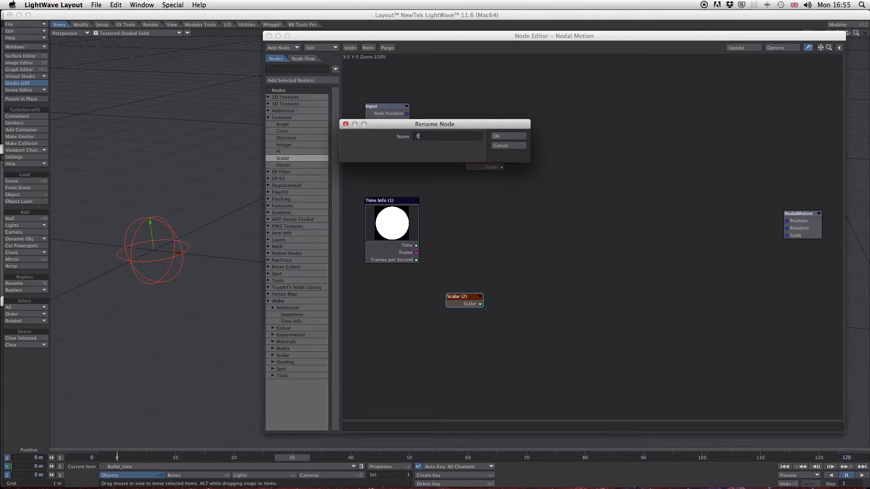
pyautogui.write('nd Hold')
pyautogui.click(510, 136)
pyautogui.moveTo(462, 296); pyautogui.dragTo(470, 312)
pyautogui.moveTo(483, 161); pyautogui.dragTo(479, 154)
# Set the Start_hold scalar to 30 and the End_Hold scalar to 60
pyautogui.doubleClick(474, 318)
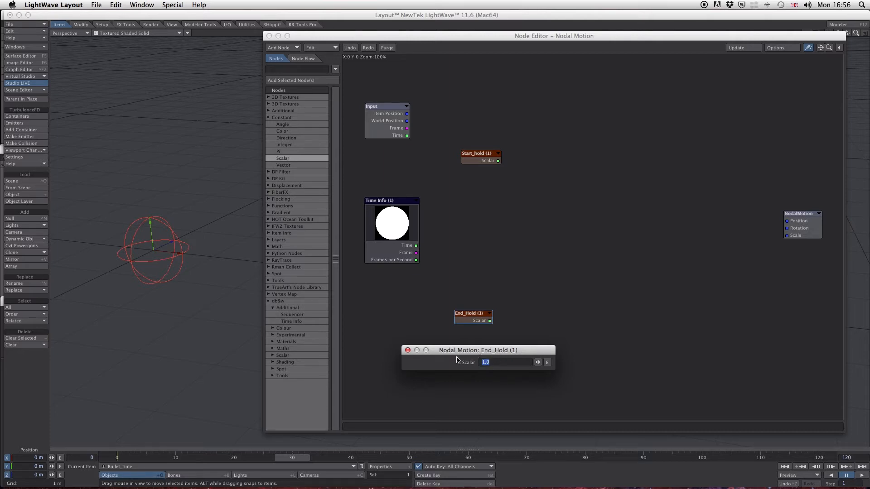
pyautogui.click(407, 351)
pyautogui.doubleClick(478, 154)
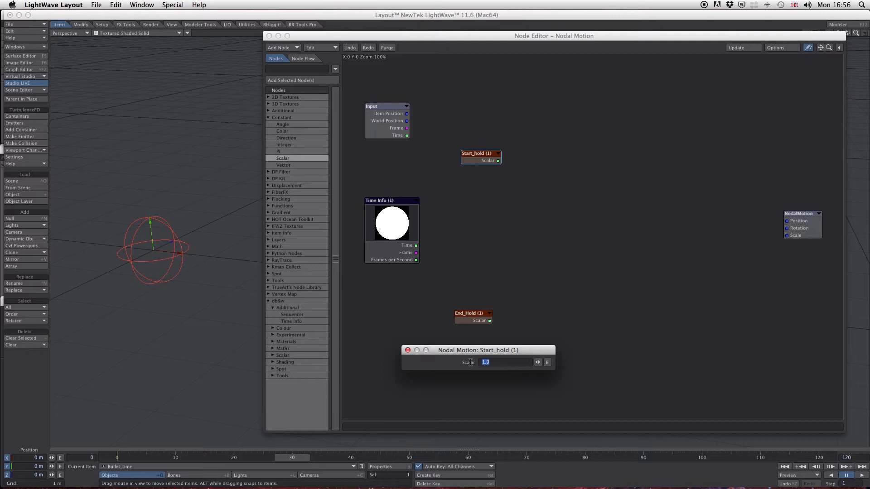
pyautogui.write('30')
pyautogui.click(407, 350)
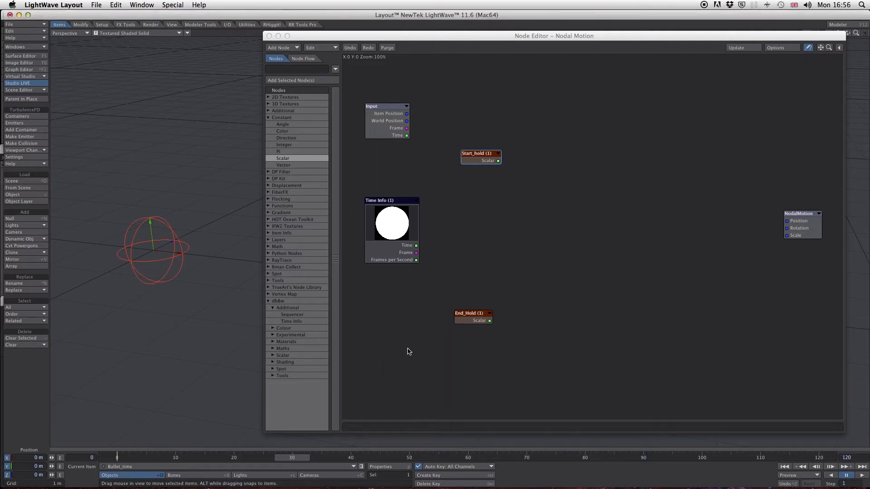
pyautogui.doubleClick(463, 317)
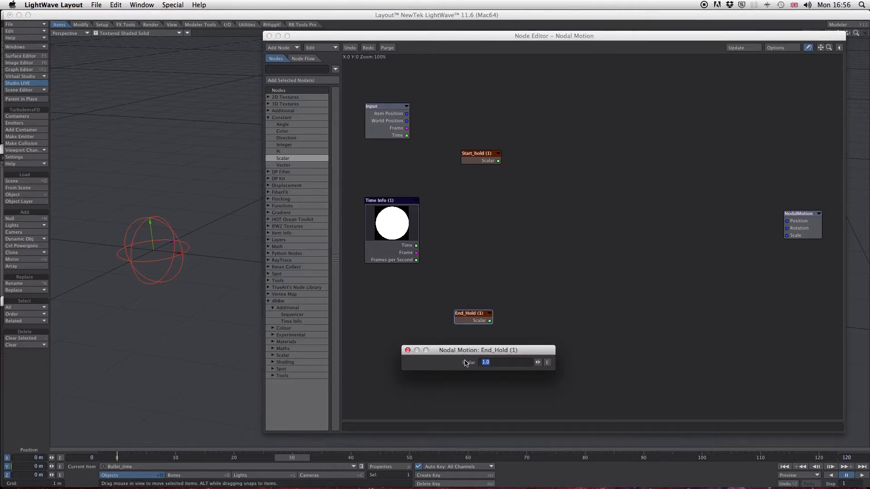
pyautogui.write('60')
pyautogui.click(407, 351)
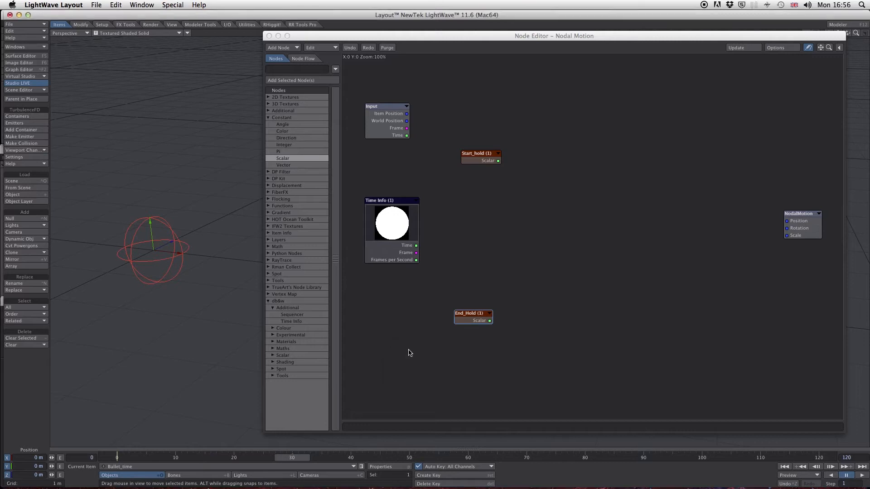
# Align the Start_hold and End_Hold nodes vertically and shift the Time Info and NodalMotion nodes slightly upward
pyautogui.moveTo(471, 318); pyautogui.dragTo(477, 318)
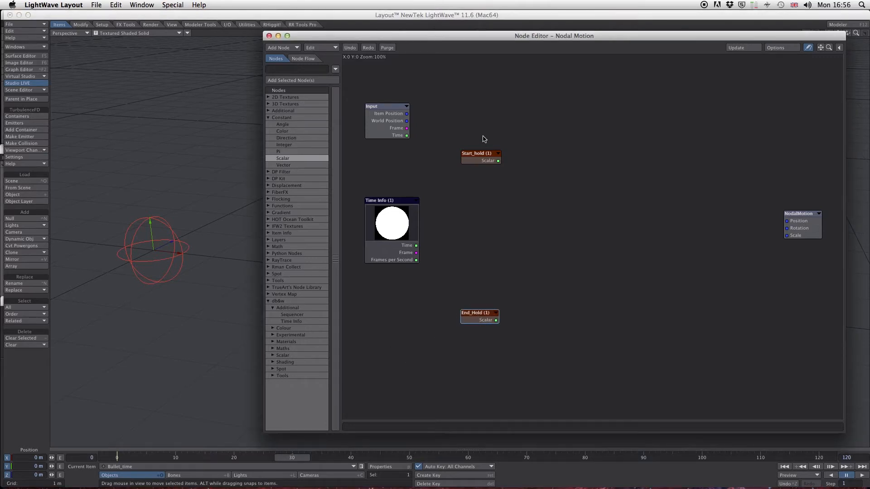
pyautogui.moveTo(481, 155); pyautogui.dragTo(483, 157)
pyautogui.click(487, 315)
pyautogui.moveTo(395, 201); pyautogui.dragTo(399, 189)
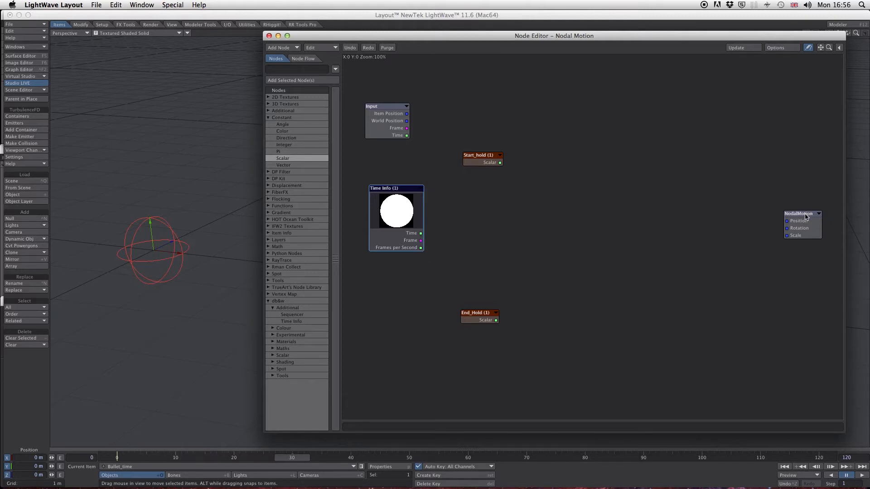
pyautogui.moveTo(806, 216); pyautogui.dragTo(804, 211)
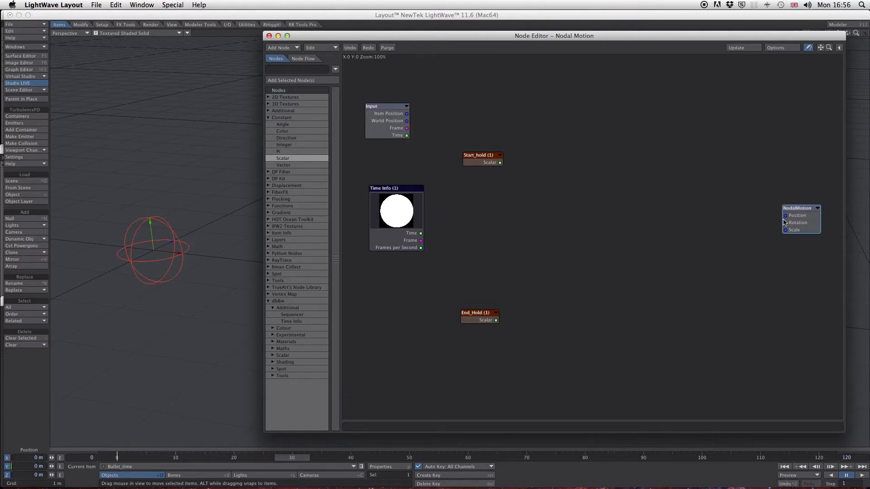
# Add a Make Vector node beside NodalMotion and connect its Vector output to NodalMotion's Position input
pyautogui.click(268, 117)
pyautogui.write('make')
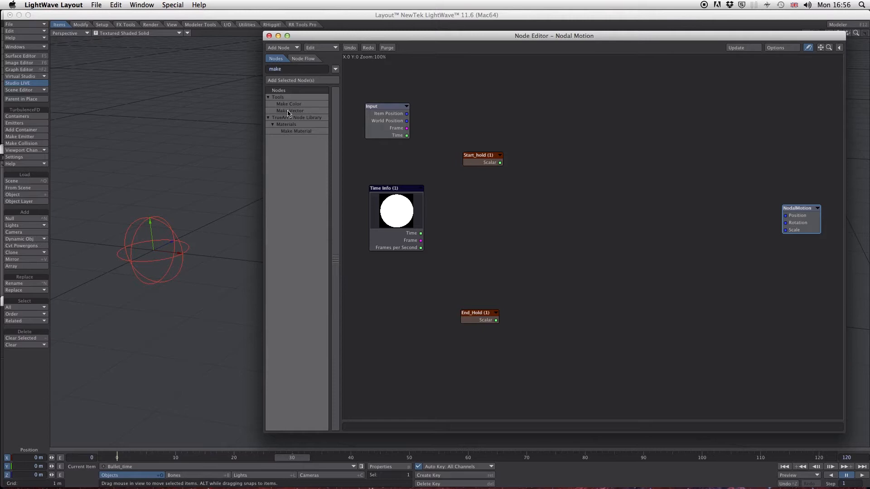
pyautogui.doubleClick(289, 112)
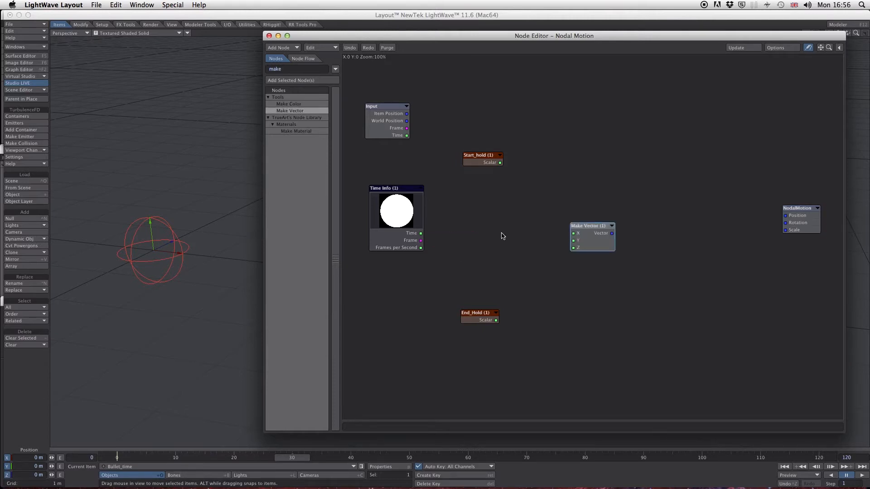
pyautogui.moveTo(580, 229); pyautogui.dragTo(694, 206)
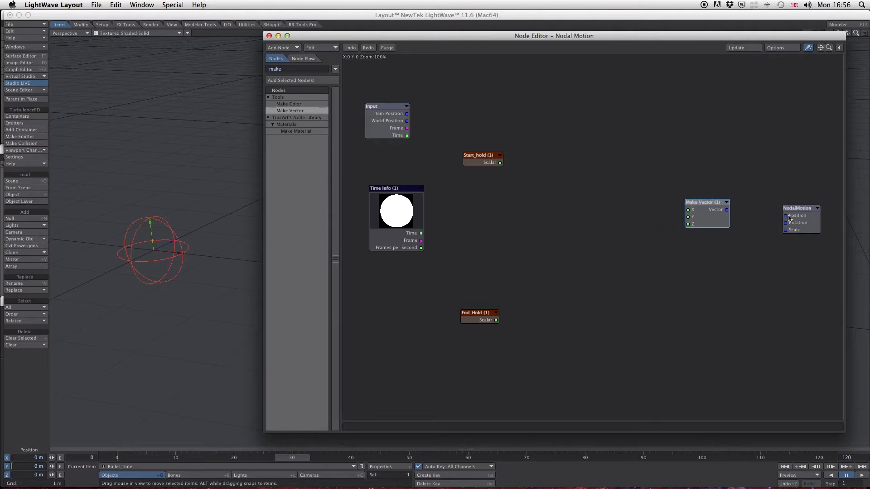
pyautogui.moveTo(731, 213)
pyautogui.moveTo(704, 204); pyautogui.dragTo(725, 211)
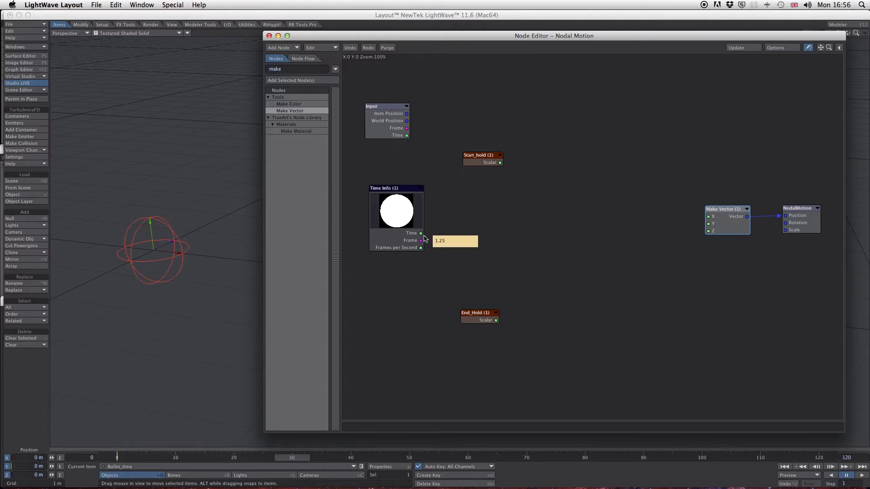
# Replace a trial Frame link into Make Vector's Y with a new scalar Divide node whose Result feeds that Y input
pyautogui.moveTo(421, 240); pyautogui.dragTo(708, 224)
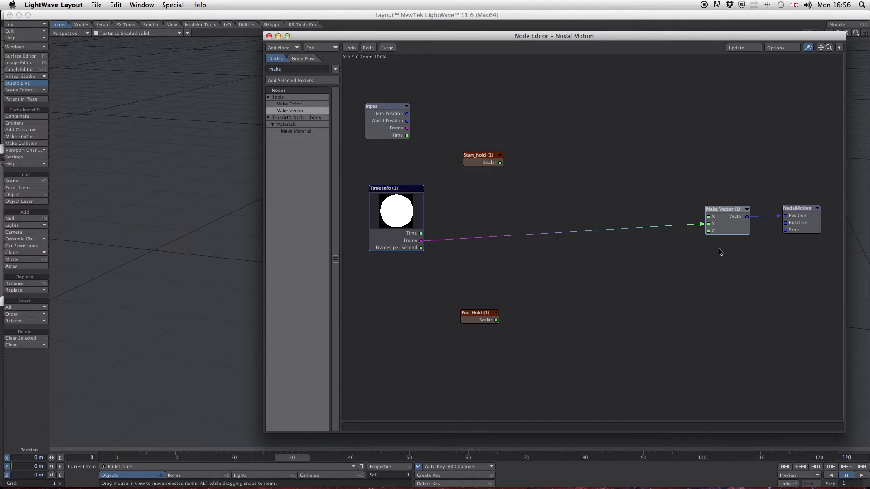
pyautogui.moveTo(709, 225); pyautogui.dragTo(687, 223)
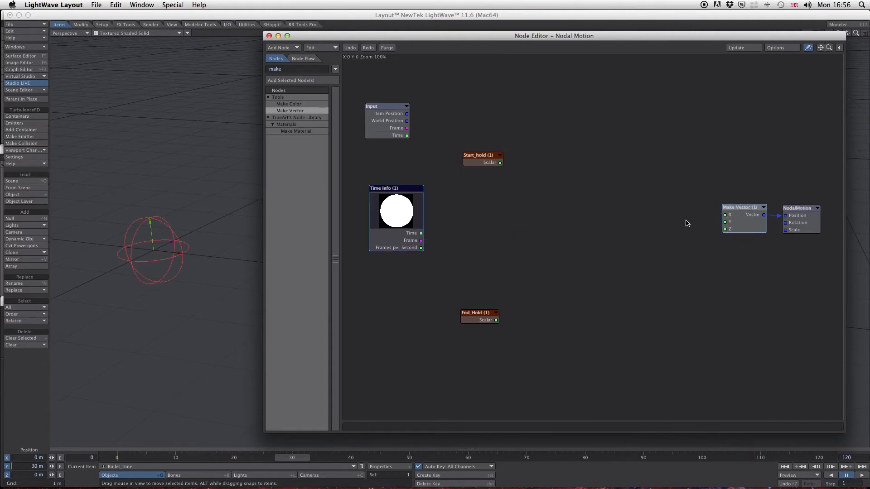
pyautogui.moveTo(287, 70); pyautogui.dragTo(258, 70)
pyautogui.press('BackSpace')
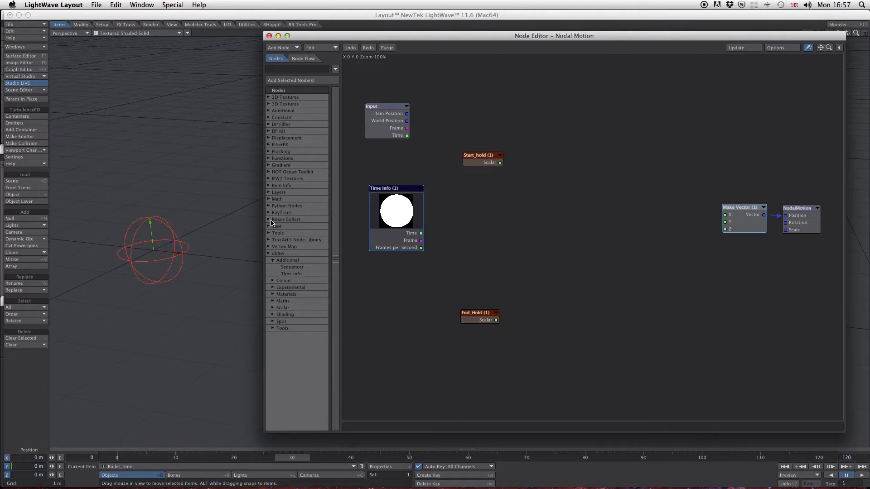
pyautogui.click(268, 199)
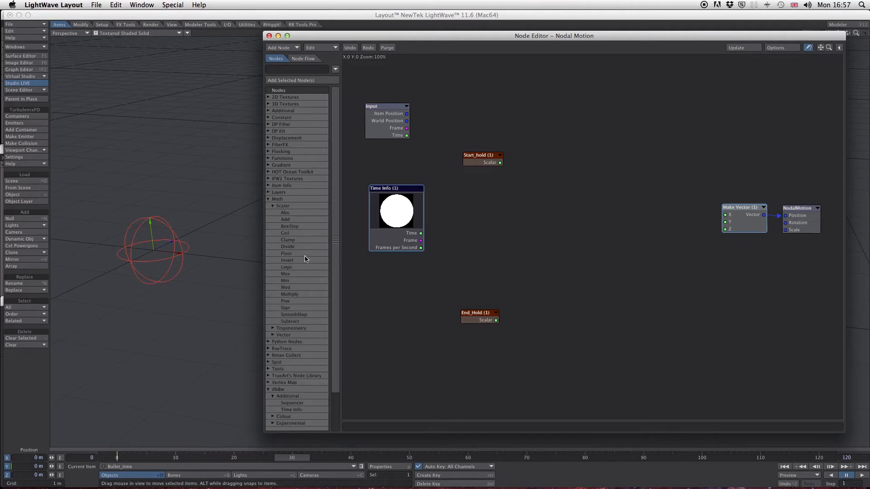
pyautogui.moveTo(298, 249); pyautogui.dragTo(725, 222)
pyautogui.moveTo(675, 199); pyautogui.dragTo(689, 210)
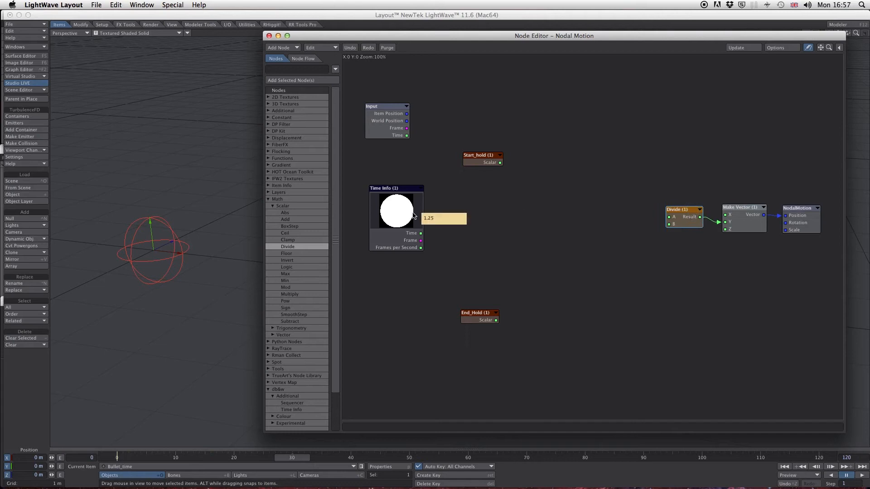
# Connect Time Info's Frame output to Divide's A input, set B to 100, and scrub the timeline to check the null's motion
pyautogui.moveTo(421, 240); pyautogui.dragTo(678, 212)
pyautogui.doubleClick(679, 210)
pyautogui.click(499, 376)
pyautogui.write('100')
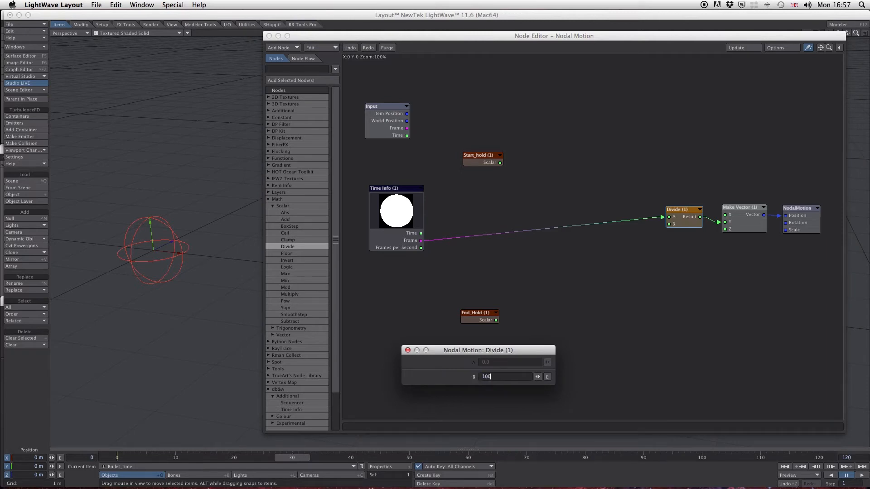
pyautogui.press('Return')
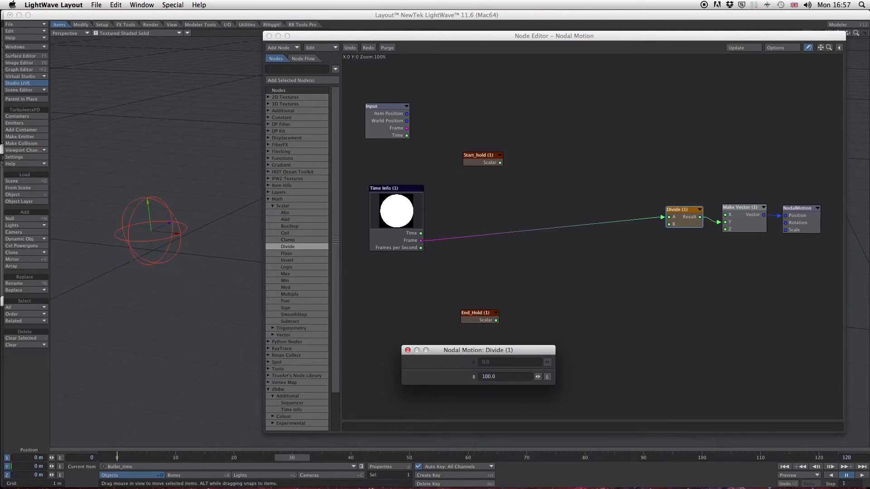
pyautogui.click(407, 351)
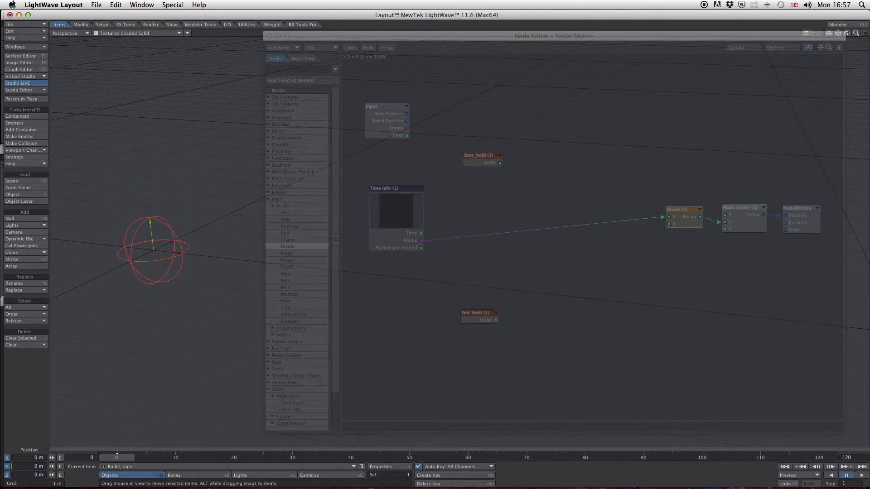
pyautogui.moveTo(818, 458); pyautogui.dragTo(116, 457)
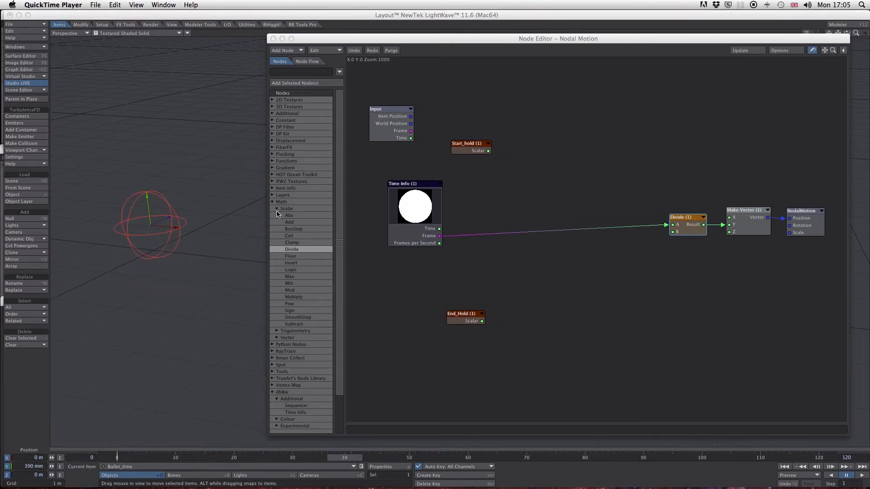
# Add a scalar Logic node, detach Divide and set it aside, and connect Logic's Out to Make Vector's Y input
pyautogui.click(272, 207)
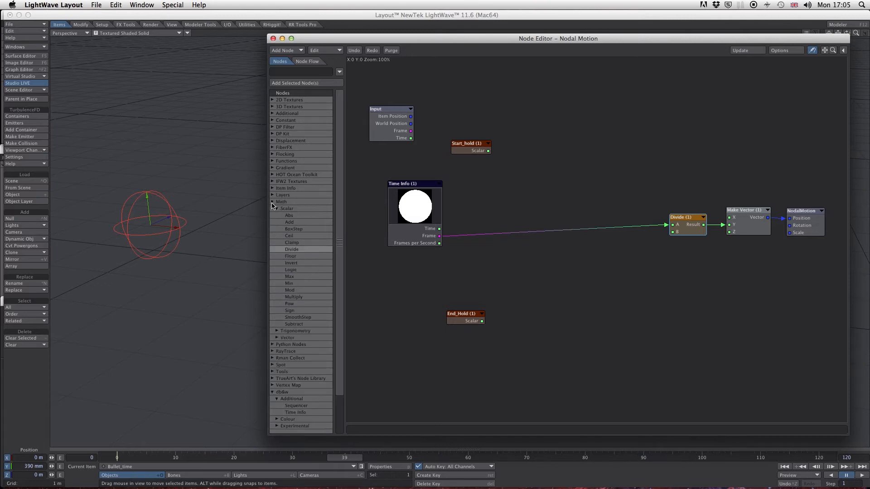
pyautogui.doubleClick(302, 271)
pyautogui.moveTo(587, 229); pyautogui.dragTo(585, 172)
pyautogui.moveTo(665, 225); pyautogui.dragTo(652, 229)
pyautogui.moveTo(725, 225); pyautogui.dragTo(682, 352)
pyautogui.moveTo(584, 171); pyautogui.dragTo(729, 225)
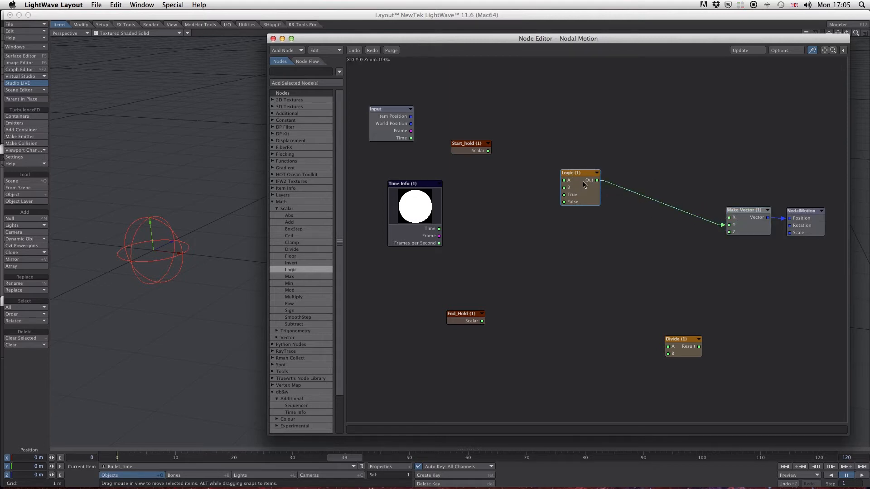
# Set the Logic node's A value to 1 and review its comparison operations, keeping A Equal To B
pyautogui.doubleClick(580, 178)
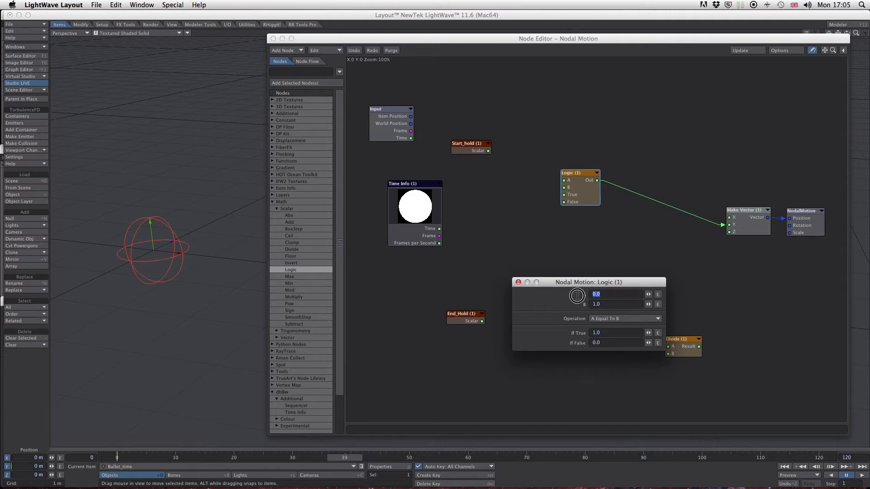
pyautogui.write('1')
pyautogui.press('Tab')
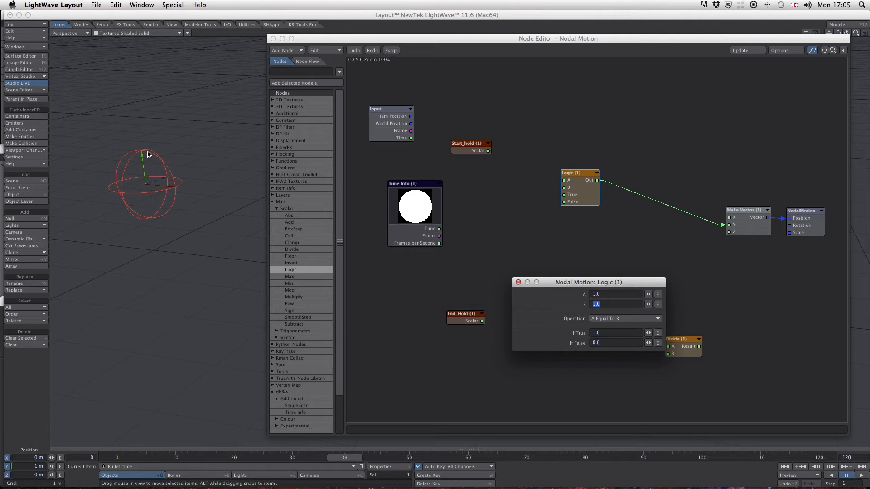
pyautogui.click(659, 320)
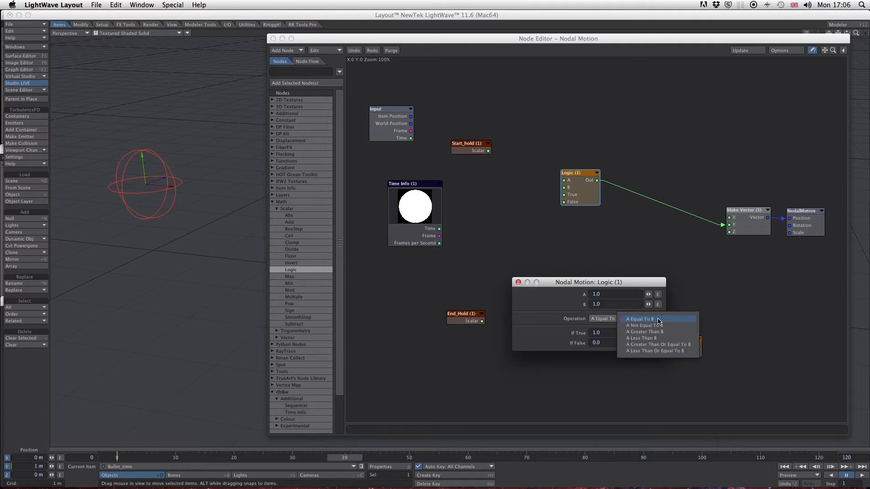
pyautogui.click(610, 281)
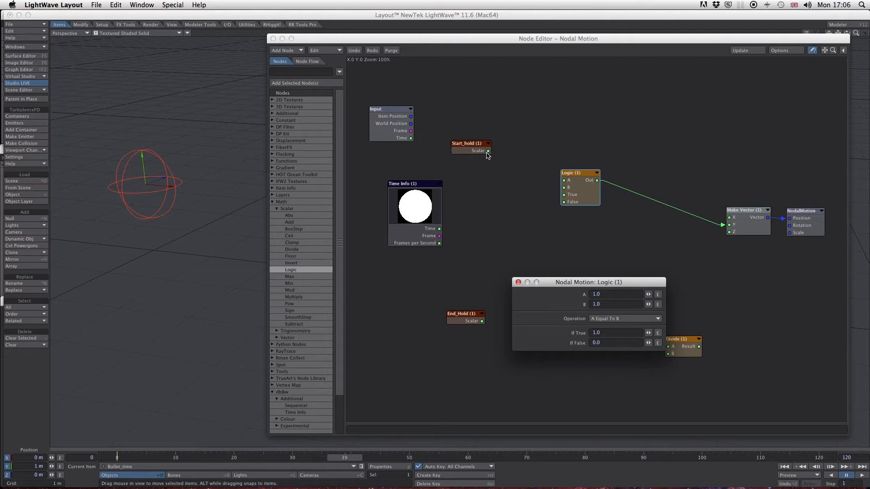
# Connect Start_hold to the Logic node's A input and Time Info's Frame output to its B input
pyautogui.moveTo(408, 188); pyautogui.dragTo(412, 186)
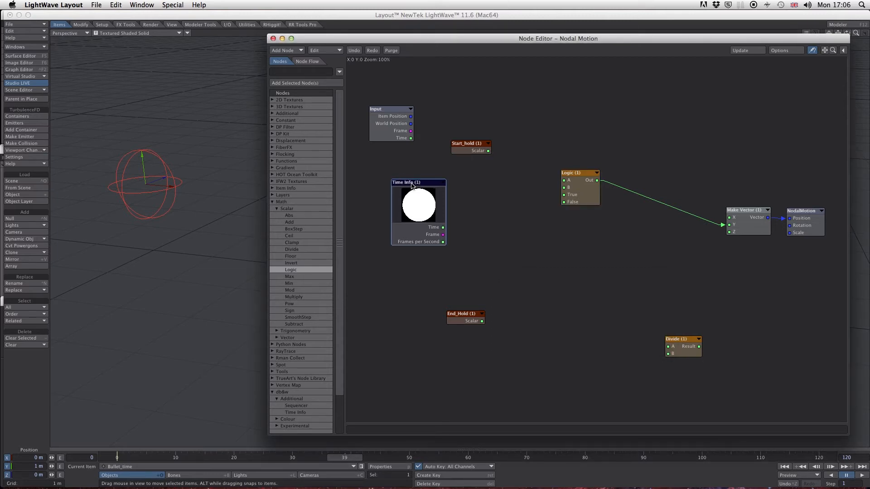
pyautogui.click(473, 147)
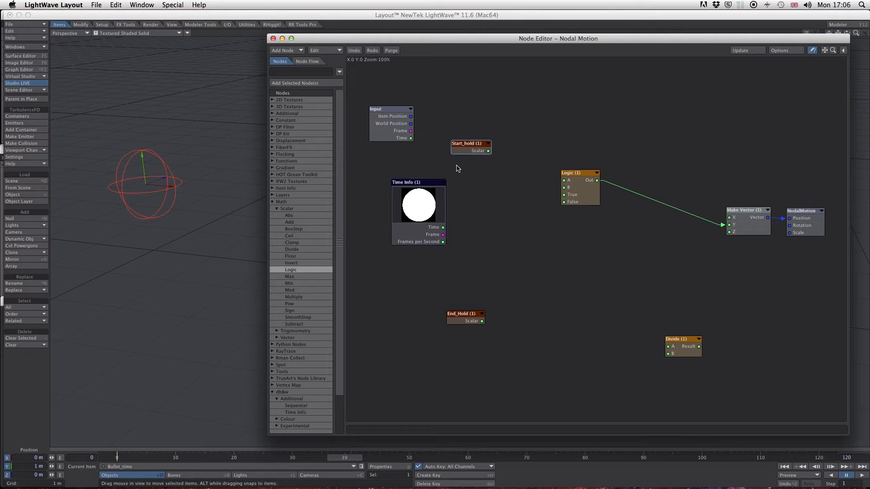
pyautogui.click(425, 184)
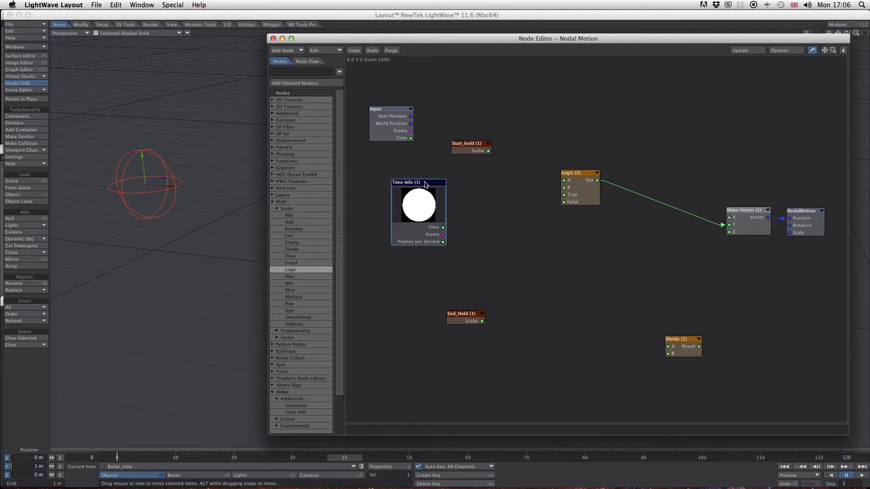
pyautogui.moveTo(443, 234); pyautogui.dragTo(564, 187)
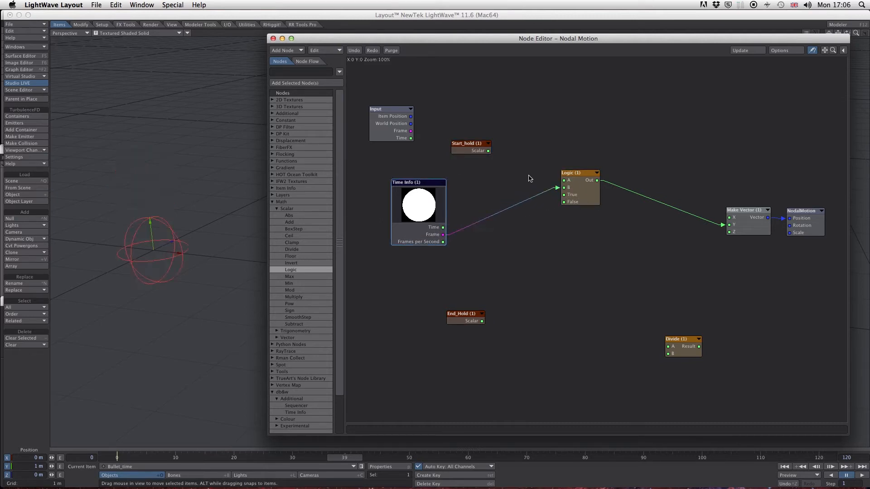
pyautogui.moveTo(489, 150); pyautogui.dragTo(565, 182)
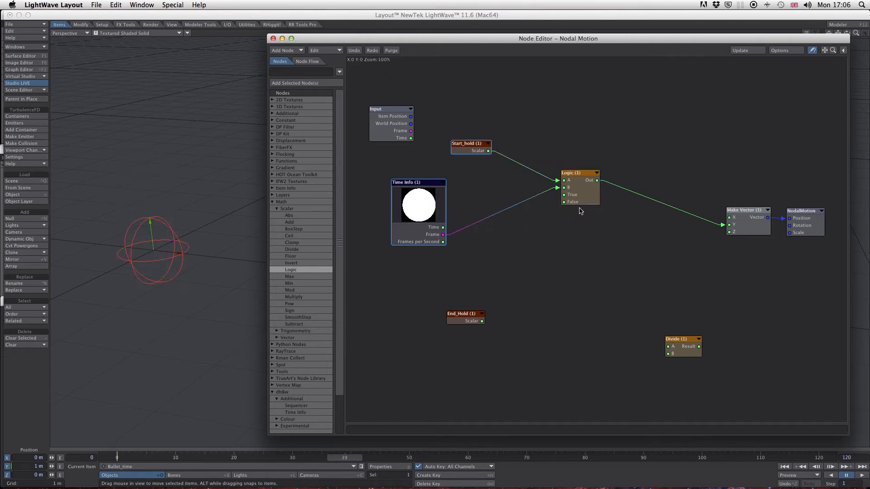
# Set the Logic operation to A Greater Than B and scrub the timeline back to frame 0 to test the switch
pyautogui.doubleClick(582, 174)
pyautogui.click(657, 319)
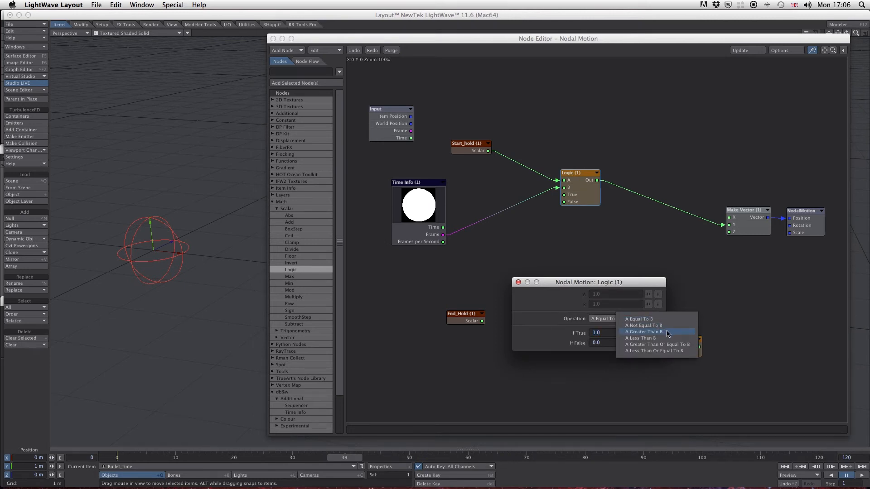
pyautogui.click(667, 333)
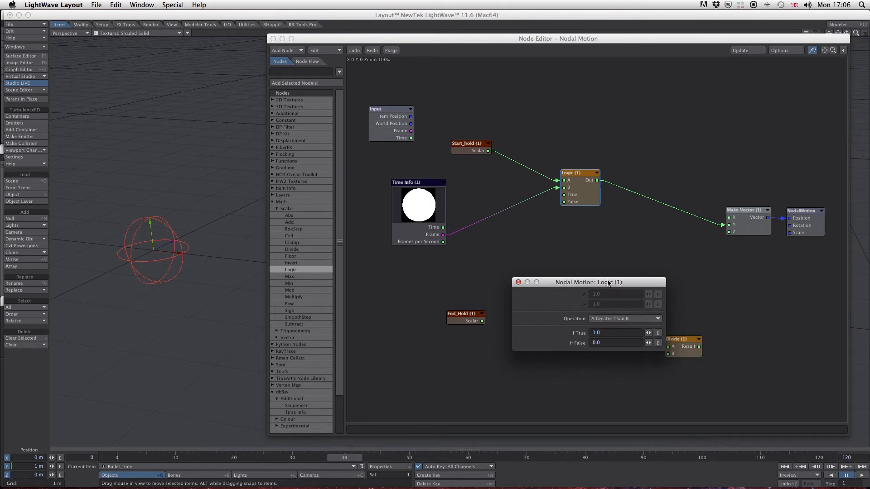
pyautogui.click(518, 283)
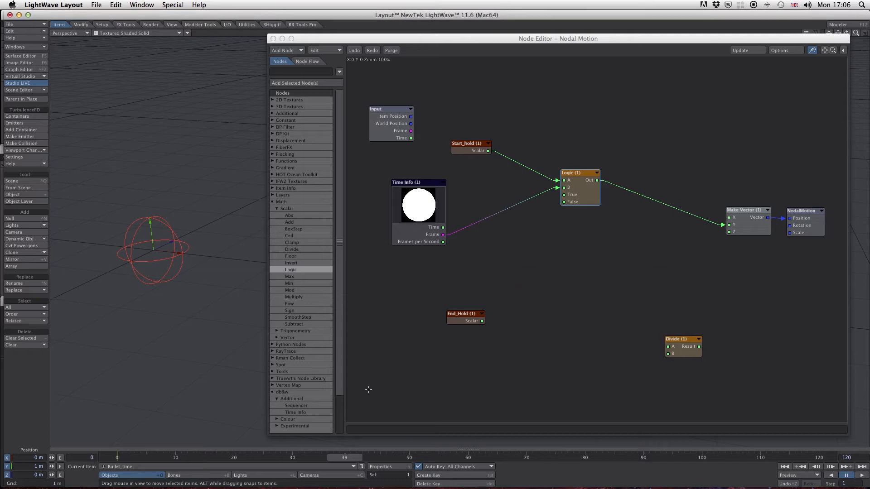
pyautogui.moveTo(350, 458); pyautogui.dragTo(117, 458)
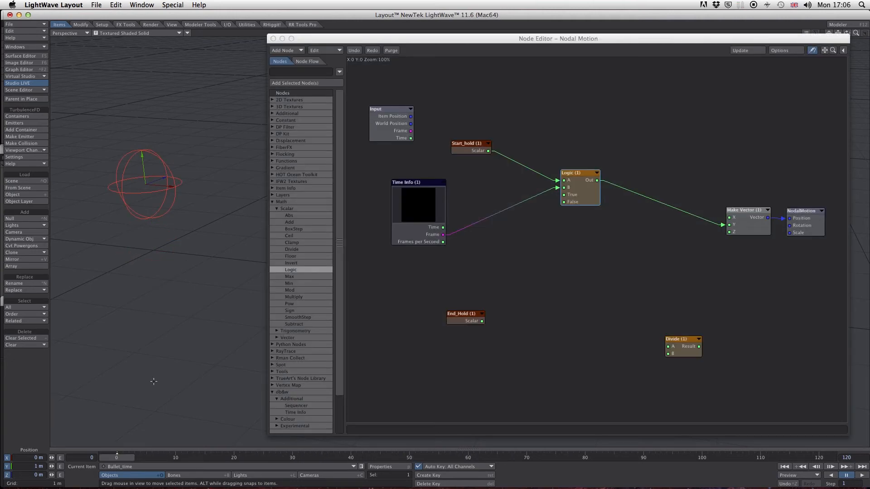
# Reposition the Time Info and Logic nodes and insert Divide between Logic's Out and Make Vector's Y input
pyautogui.moveTo(415, 181); pyautogui.dragTo(417, 171)
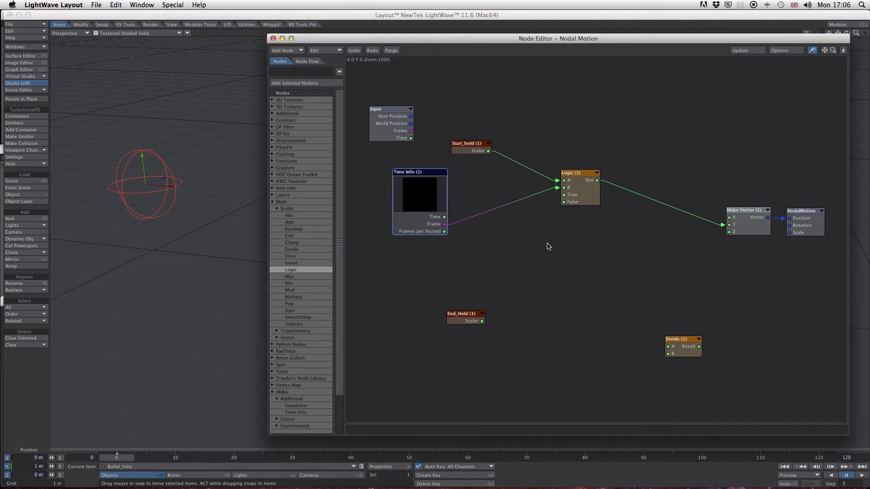
pyautogui.moveTo(590, 179); pyautogui.dragTo(584, 198)
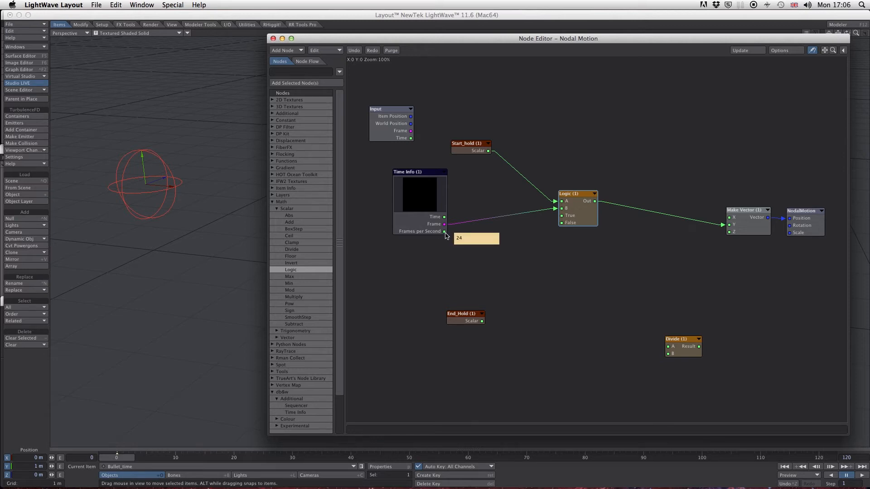
pyautogui.moveTo(673, 338); pyautogui.dragTo(691, 248)
pyautogui.moveTo(728, 217)
pyautogui.mouseDown()
pyautogui.moveTo(695, 227)
pyautogui.moveTo(688, 257)
pyautogui.moveTo(690, 216)
pyautogui.moveTo(729, 225)
pyautogui.mouseUp()
# Connect Time Info's Frame output to Logic's True input and scrub the timeline up to frame 30 to test the motion
pyautogui.moveTo(445, 226)
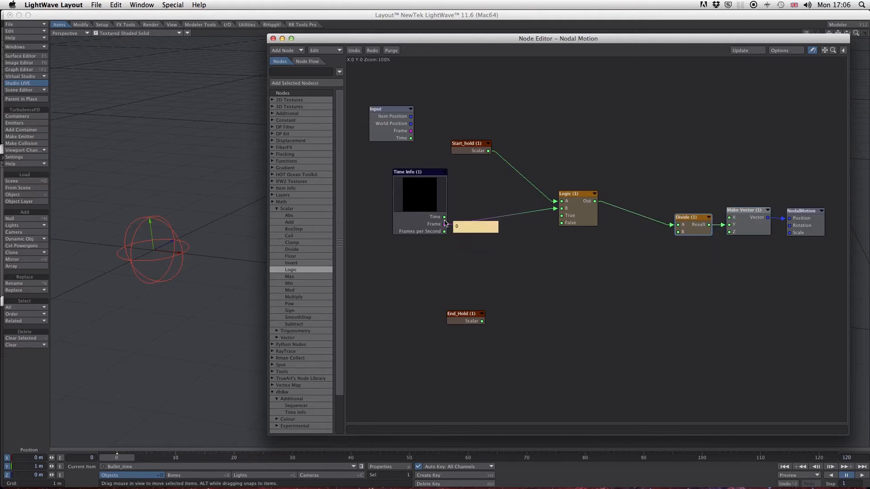
pyautogui.moveTo(445, 225); pyautogui.dragTo(562, 216)
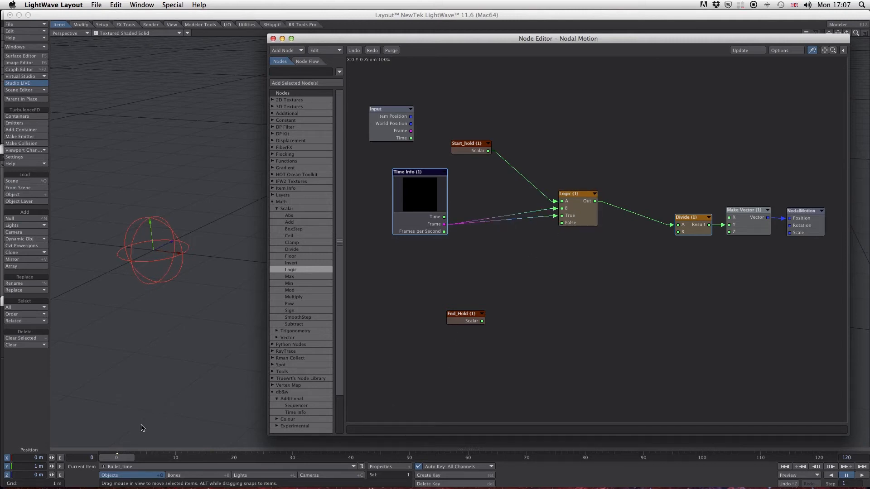
pyautogui.moveTo(117, 458); pyautogui.dragTo(292, 458)
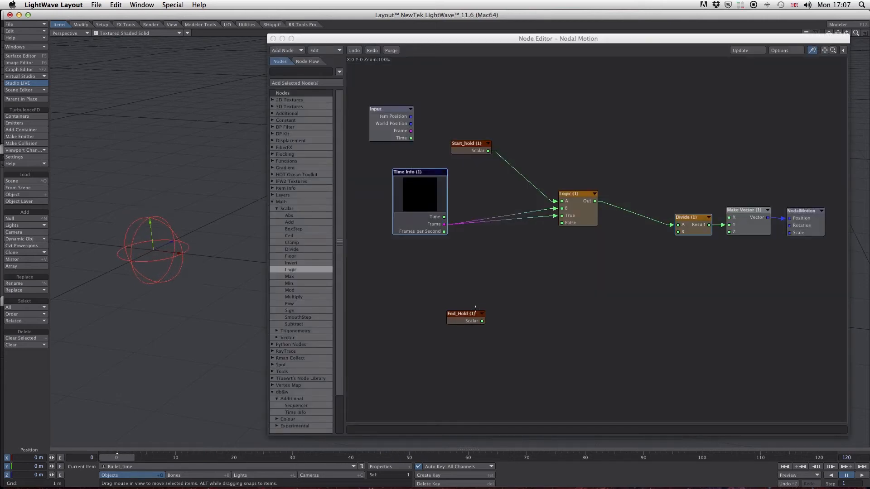
# Shift the Start_hold node slightly up and to the right in the node layout
pyautogui.click(466, 141)
pyautogui.moveTo(467, 141); pyautogui.dragTo(466, 138)
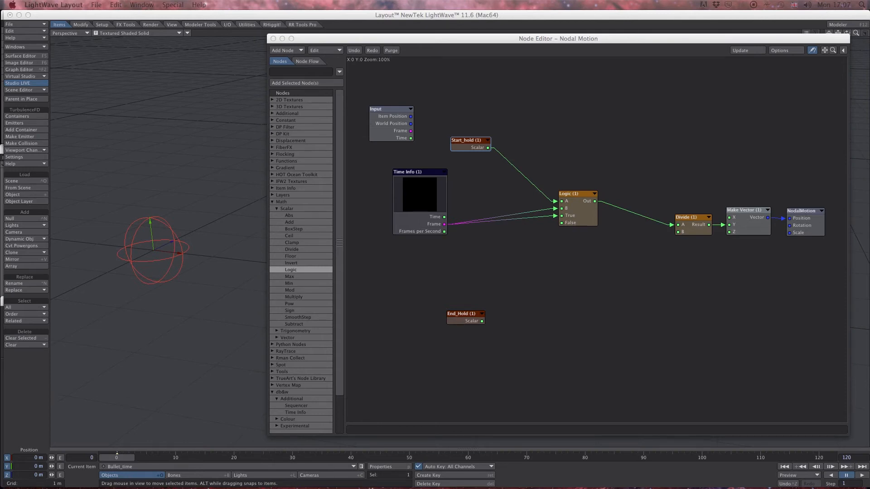
pyautogui.moveTo(476, 143); pyautogui.dragTo(483, 143)
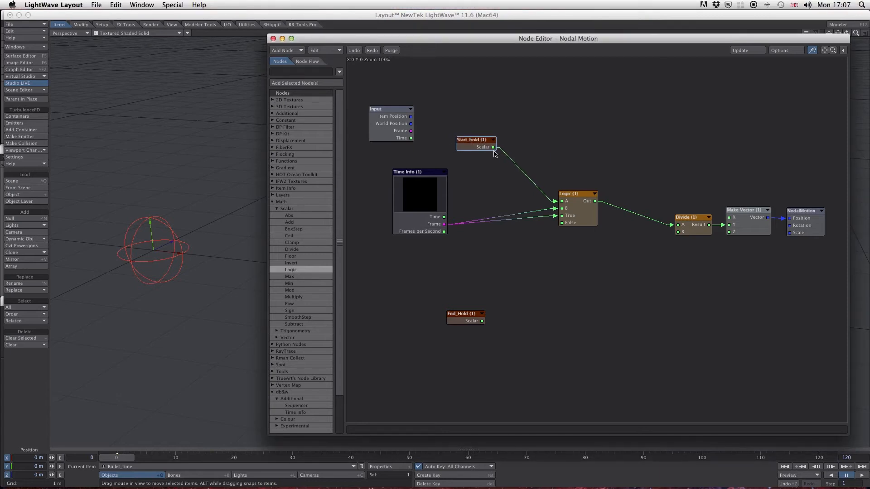
# Connect Start_hold's Scalar output to Logic (1)'s False input and scrub the timeline back to frame 0 to test the hold
pyautogui.moveTo(494, 151)
pyautogui.moveTo(494, 149); pyautogui.dragTo(575, 201)
pyautogui.moveTo(121, 458)
pyautogui.mouseDown()
pyautogui.moveTo(819, 457)
pyautogui.moveTo(117, 458)
pyautogui.mouseUp()
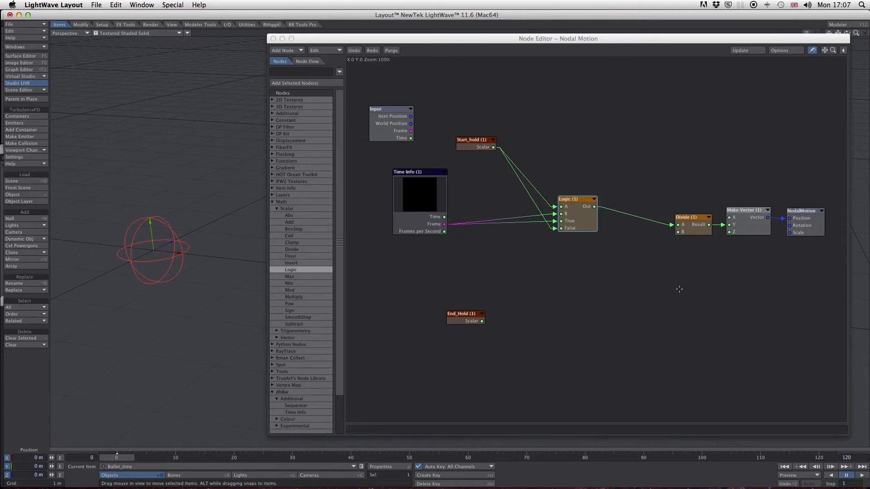
# Reposition End_Hold, then duplicate the Logic node by copy and paste and place the copy beside End_Hold
pyautogui.moveTo(482, 317); pyautogui.dragTo(499, 309)
pyautogui.click(615, 275)
pyautogui.rightClick(574, 204)
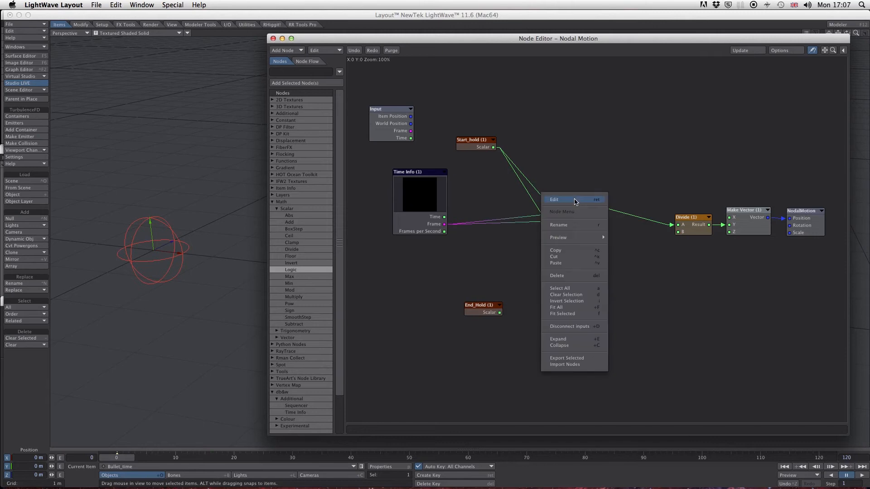
pyautogui.click(572, 251)
pyautogui.rightClick(567, 294)
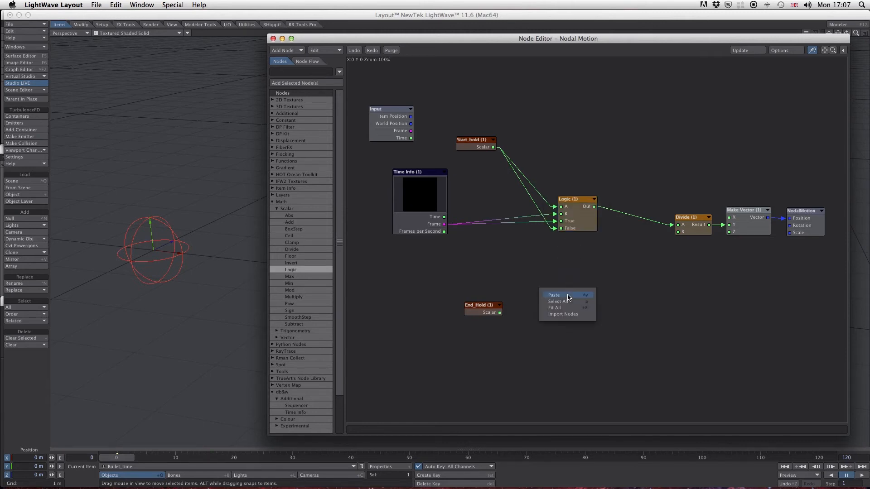
pyautogui.click(567, 295)
pyautogui.moveTo(598, 226); pyautogui.dragTo(577, 287)
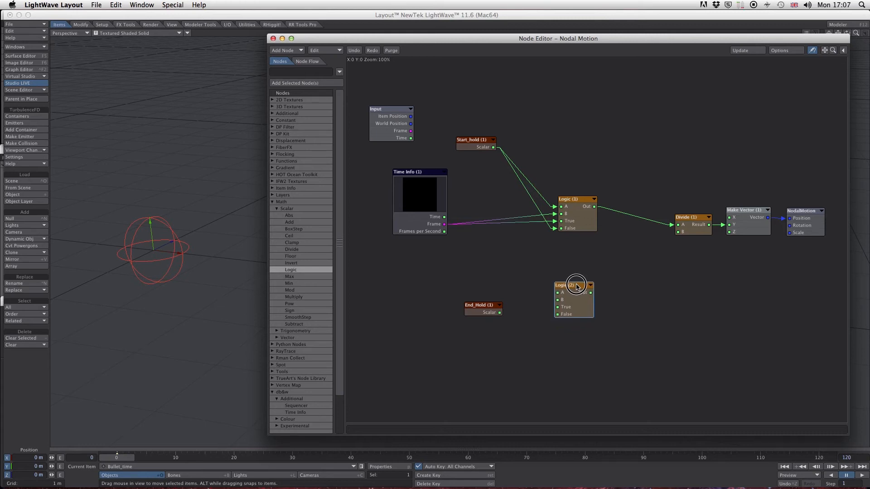
# Detach Logic (1) from Divide and connect End_Hold to Logic (2)'s A input and Time Info's Frame to its B input
pyautogui.moveTo(673, 224); pyautogui.dragTo(589, 195)
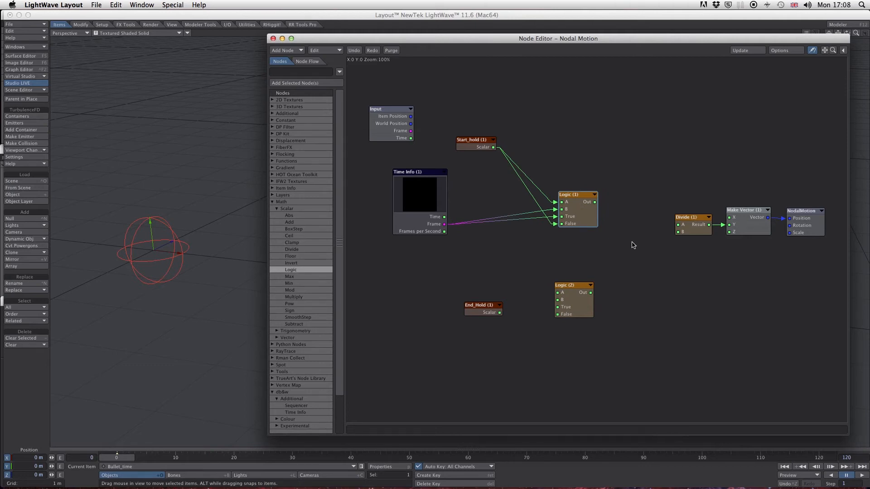
pyautogui.moveTo(499, 313); pyautogui.dragTo(560, 293)
pyautogui.moveTo(444, 224); pyautogui.dragTo(564, 302)
# Set the Logic (2) operation to A Less Than B and close its settings
pyautogui.doubleClick(579, 286)
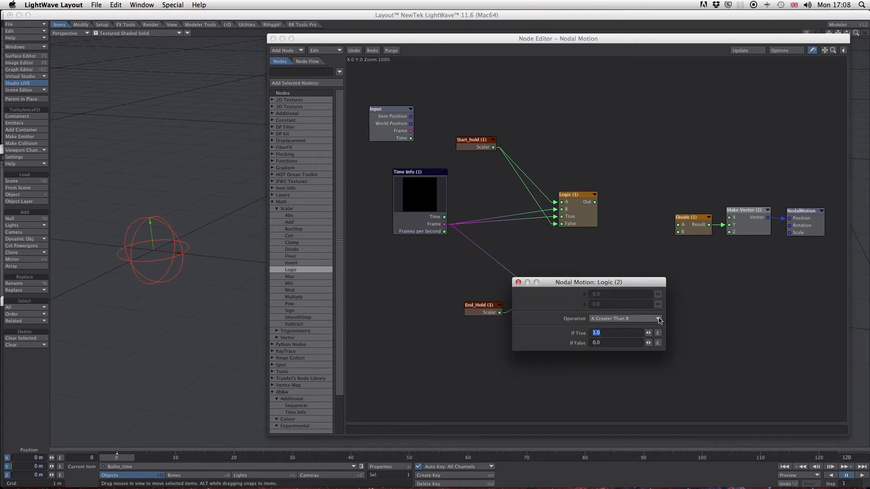
pyautogui.click(659, 319)
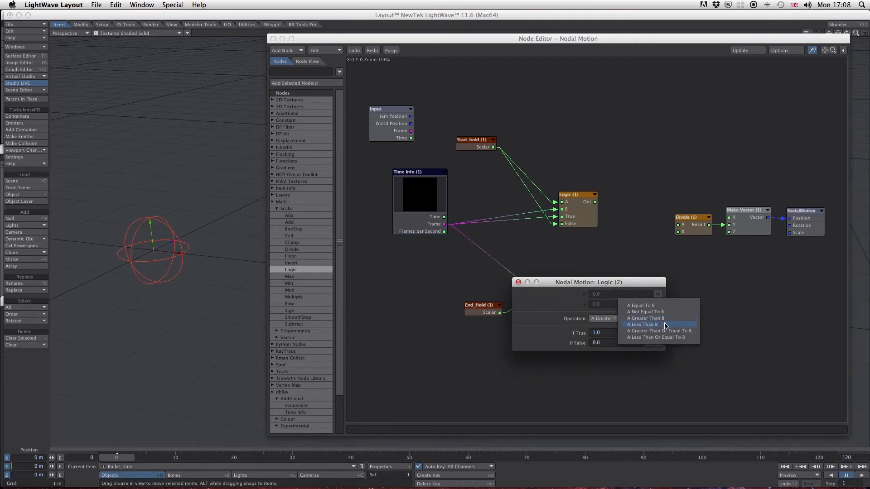
pyautogui.click(664, 325)
pyautogui.click(519, 283)
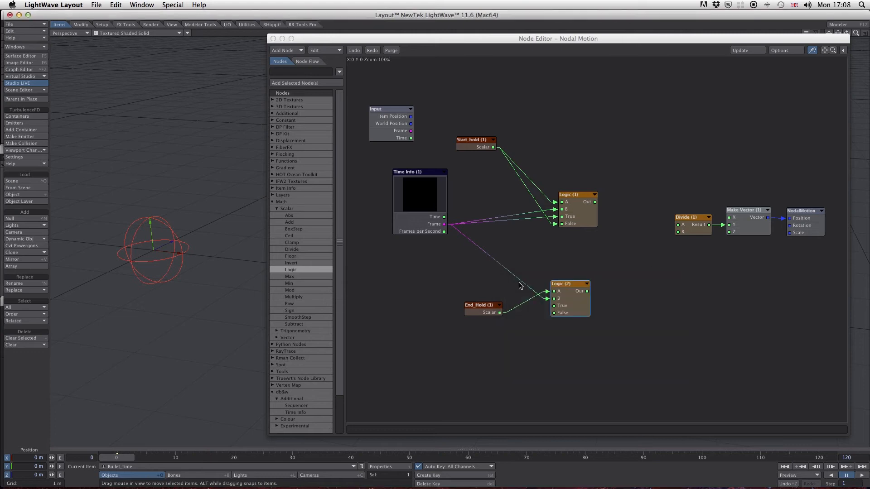
# Connect Logic (2)'s Out to Divide's A input and scrub the timeline to test the second switch
pyautogui.moveTo(483, 310); pyautogui.dragTo(482, 309)
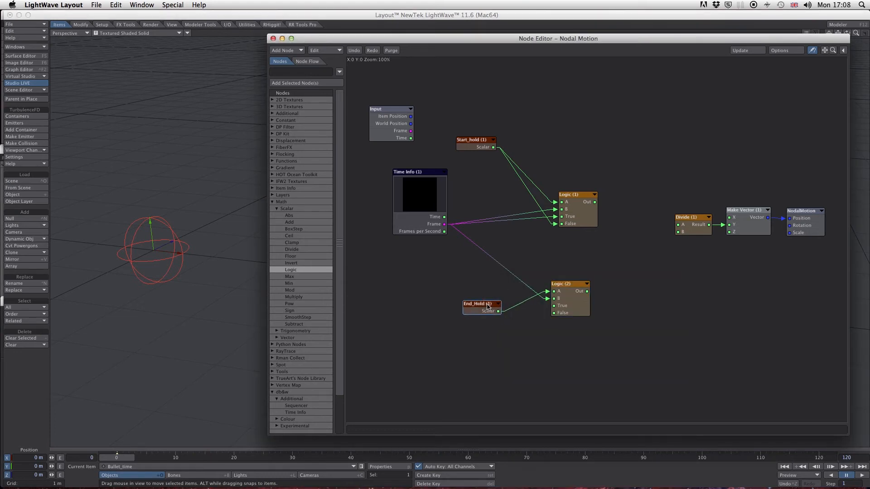
pyautogui.moveTo(571, 285); pyautogui.dragTo(577, 284)
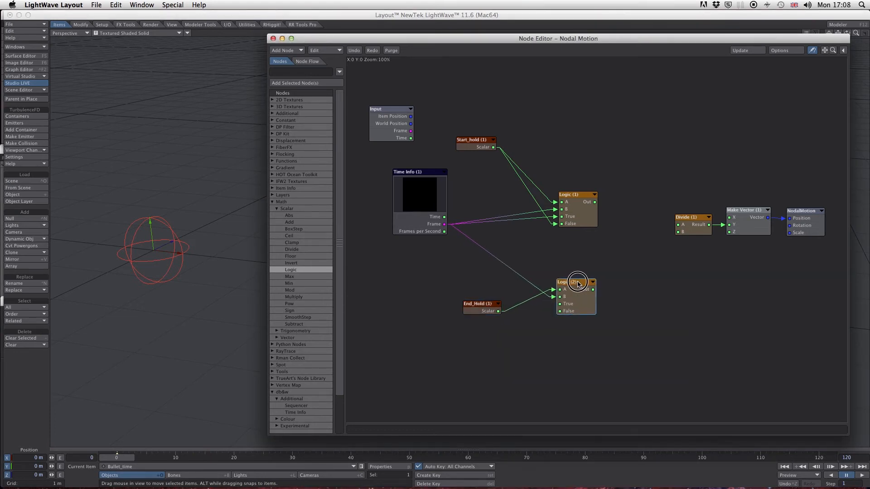
pyautogui.moveTo(593, 289); pyautogui.dragTo(679, 225)
pyautogui.moveTo(118, 458)
pyautogui.mouseDown()
pyautogui.moveTo(818, 458)
pyautogui.moveTo(117, 458)
pyautogui.mouseUp()
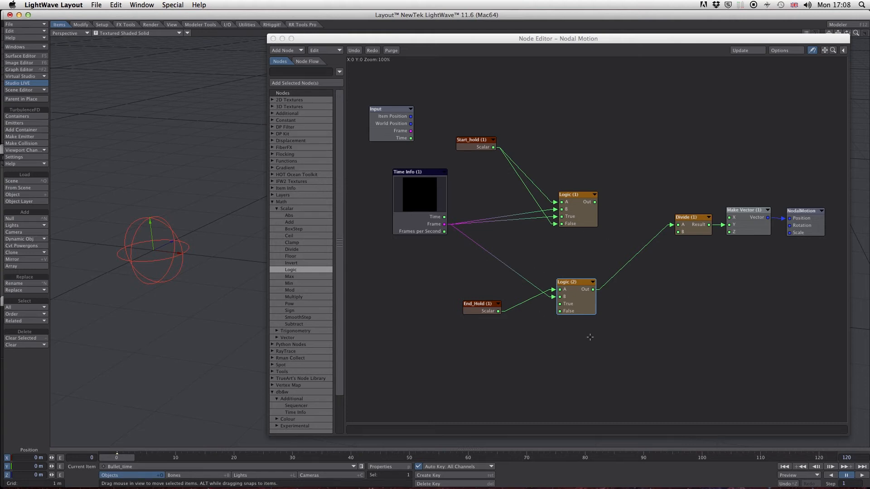
# Try driving Logic (2)'s True input with Time Info's Frame output, test it on the timeline, and remove the connection
pyautogui.click(482, 303)
pyautogui.moveTo(481, 304); pyautogui.dragTo(441, 301)
pyautogui.click(485, 257)
pyautogui.moveTo(485, 257); pyautogui.dragTo(560, 304)
pyautogui.click(134, 458)
pyautogui.moveTo(134, 458)
pyautogui.mouseDown()
pyautogui.moveTo(526, 457)
pyautogui.moveTo(117, 458)
pyautogui.mouseUp()
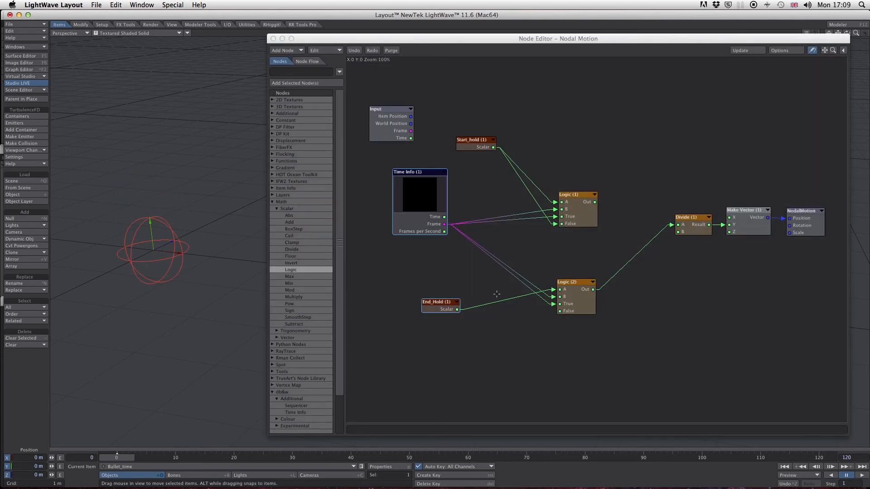
pyautogui.moveTo(554, 304); pyautogui.dragTo(516, 294)
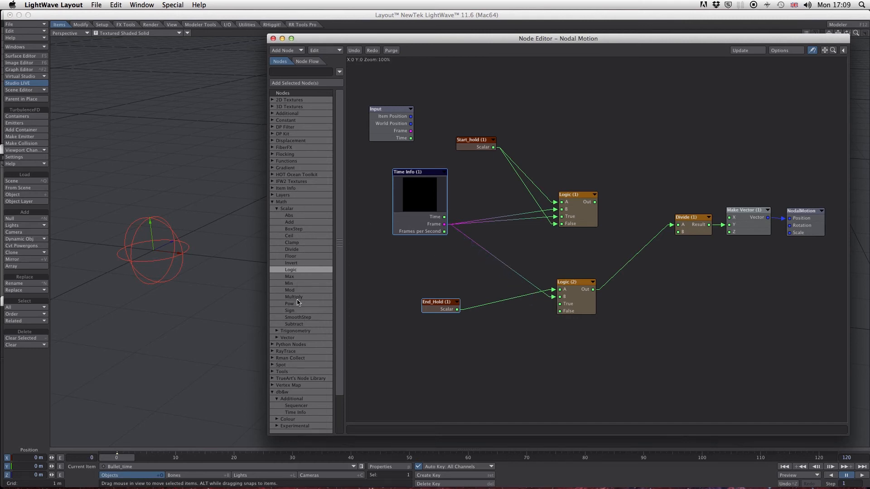
# Add a Subtract node that takes End_Hold from Time Info's Frame, feed its Result into Logic (2)'s True input, and test it
pyautogui.doubleClick(301, 324)
pyautogui.moveTo(600, 234); pyautogui.dragTo(486, 260)
pyautogui.moveTo(444, 231); pyautogui.dragTo(471, 264)
pyautogui.click(465, 307)
pyautogui.moveTo(464, 306); pyautogui.dragTo(430, 304)
pyautogui.moveTo(502, 265)
pyautogui.mouseDown()
pyautogui.moveTo(515, 295)
pyautogui.moveTo(561, 304)
pyautogui.mouseUp()
pyautogui.moveTo(118, 456)
pyautogui.mouseDown()
pyautogui.moveTo(761, 457)
pyautogui.moveTo(116, 456)
pyautogui.mouseUp()
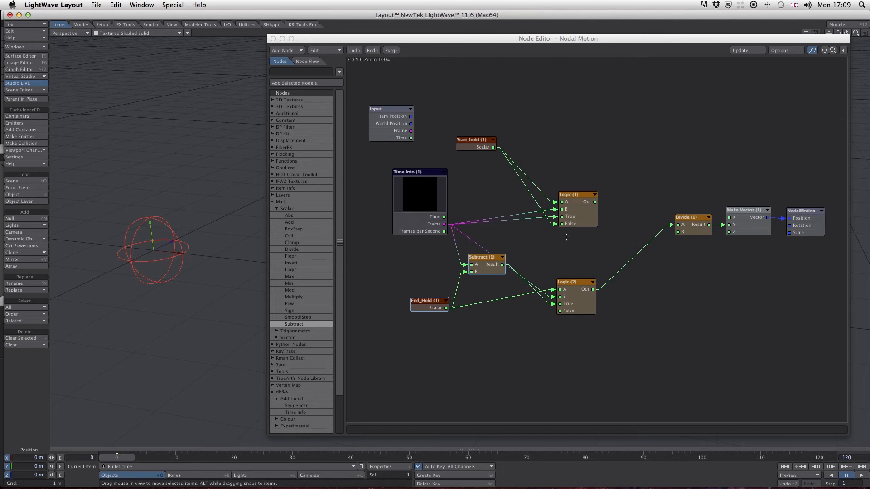
# Add an Add node that sums the Out values of both Logic nodes and connect its Result to Divide's A input
pyautogui.doubleClick(297, 223)
pyautogui.moveTo(609, 231); pyautogui.dragTo(643, 213)
pyautogui.moveTo(595, 202); pyautogui.dragTo(615, 222)
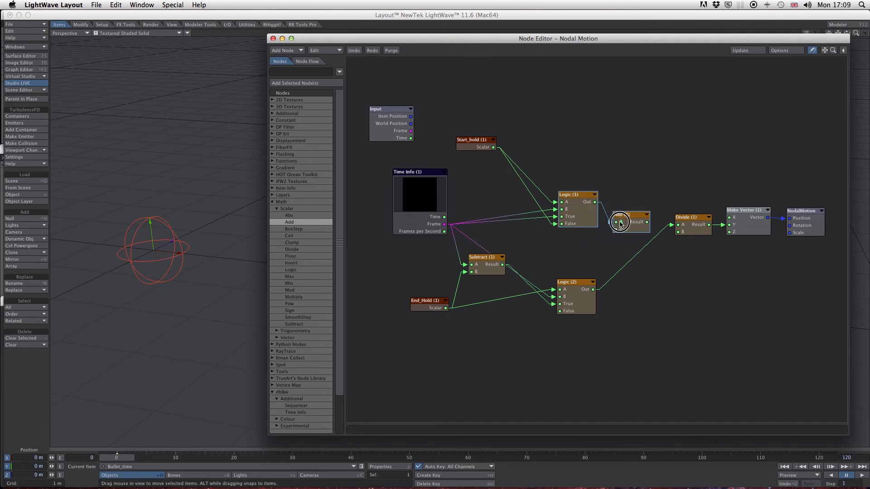
pyautogui.moveTo(678, 225)
pyautogui.mouseDown()
pyautogui.moveTo(652, 240)
pyautogui.moveTo(617, 230)
pyautogui.moveTo(677, 225)
pyautogui.mouseUp()
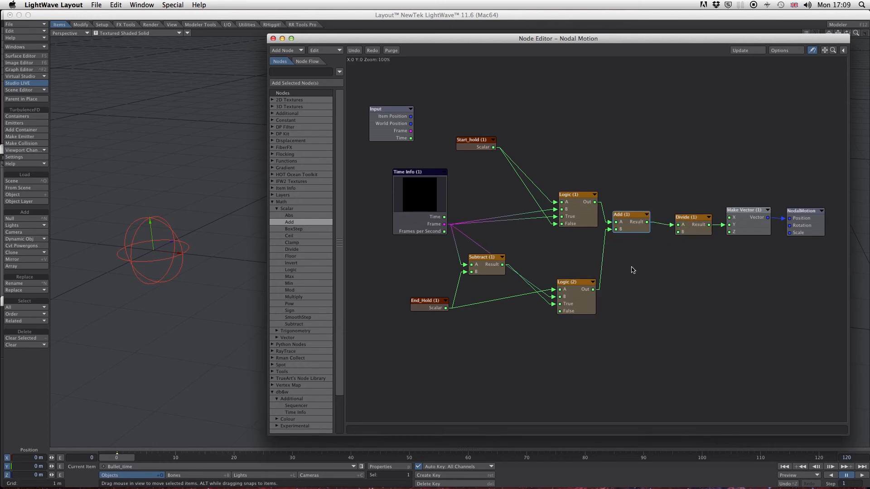
# Scrub the timeline up to frame 120 to test the null's combined start-and-end hold motion
pyautogui.moveTo(117, 459); pyautogui.dragTo(462, 458)
pyautogui.moveTo(486, 487); pyautogui.dragTo(838, 462)
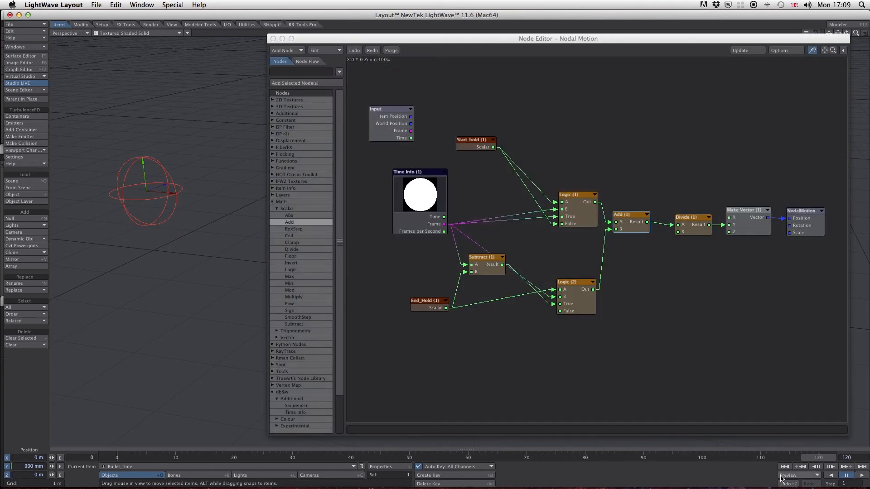
pyautogui.click(810, 458)
pyautogui.click(705, 333)
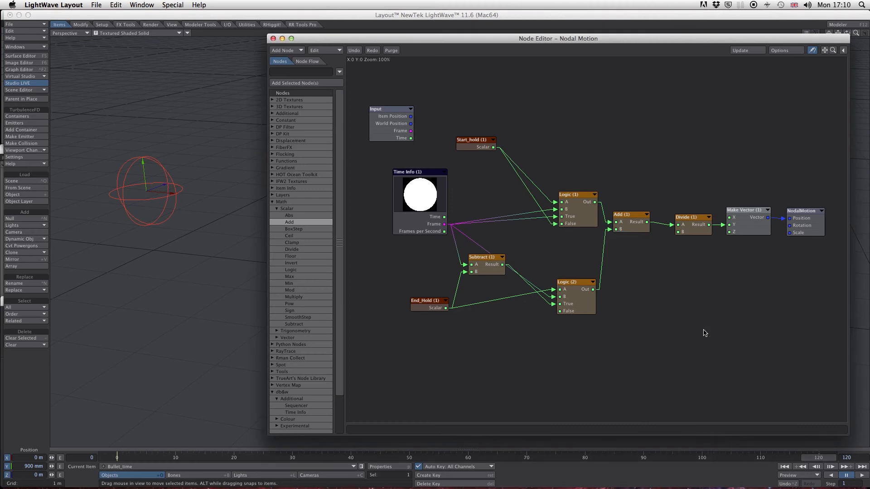
# Move Time Info aside and disconnect the wires feeding the Logic, Subtract, Add, Divide and Make Vector nodes
pyautogui.moveTo(400, 172); pyautogui.dragTo(379, 165)
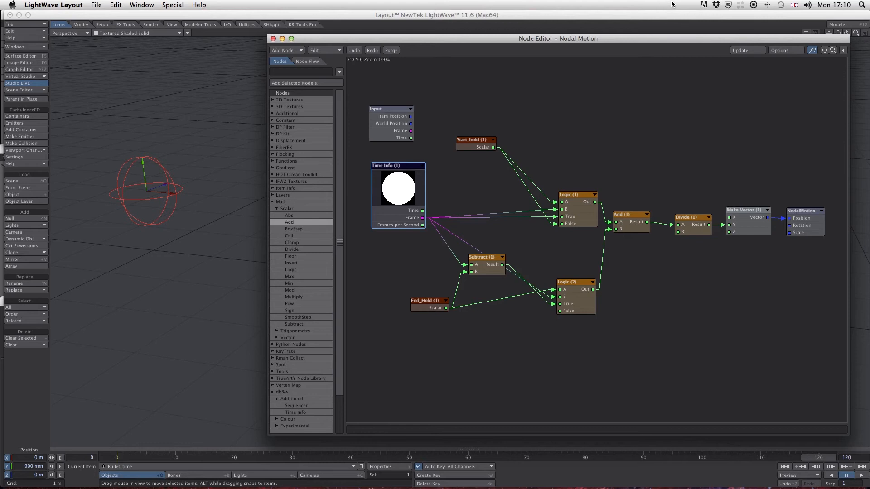
pyautogui.moveTo(672, 42)
pyautogui.mouseDown()
pyautogui.moveTo(667, 70)
pyautogui.moveTo(669, 42)
pyautogui.mouseUp()
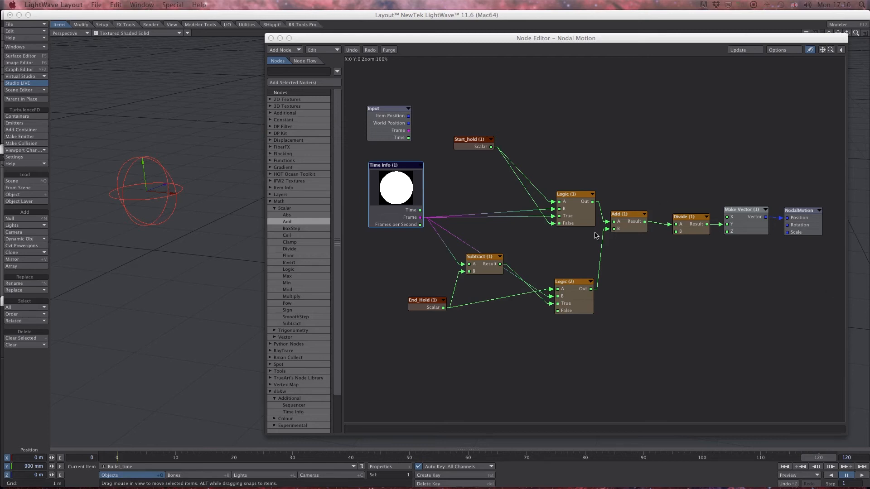
pyautogui.click(553, 201)
pyautogui.click(552, 209)
pyautogui.click(553, 216)
pyautogui.click(551, 222)
pyautogui.click(550, 289)
pyautogui.click(551, 296)
pyautogui.click(550, 304)
pyautogui.click(465, 271)
pyautogui.click(465, 264)
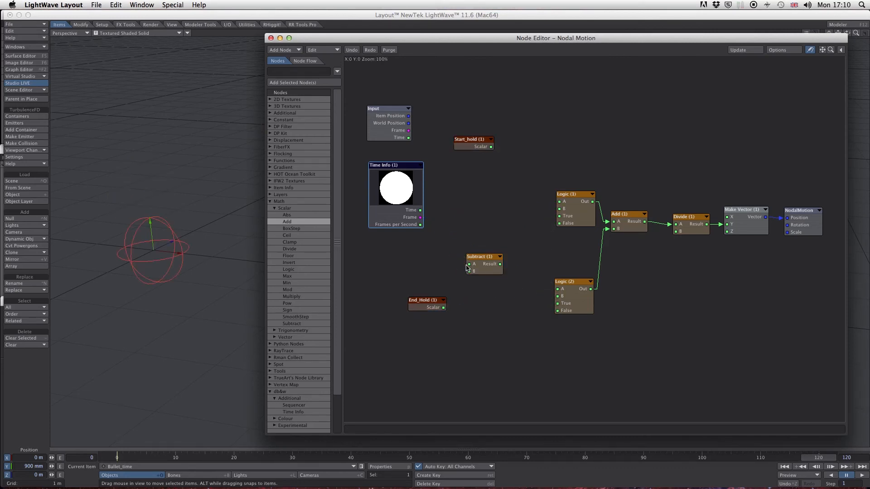
pyautogui.click(607, 228)
pyautogui.click(606, 221)
pyautogui.click(676, 224)
pyautogui.click(721, 224)
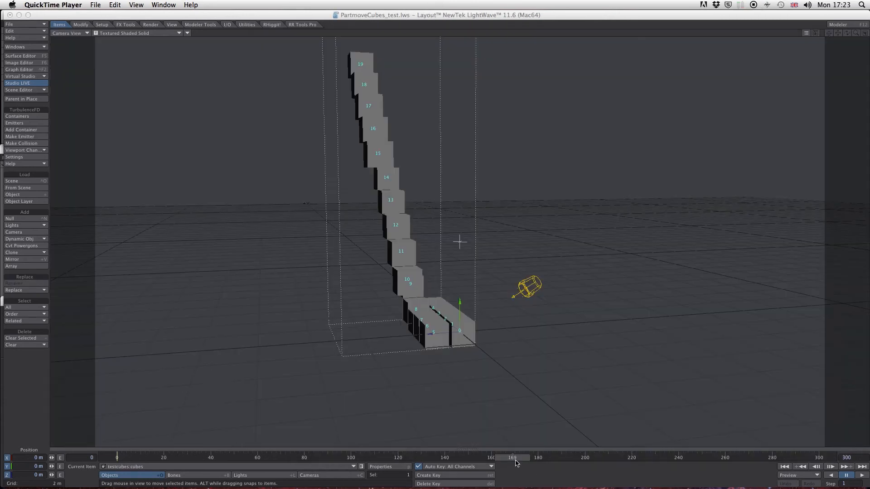
# Scrub through the cube animation in the PartmoveCubes_test scene and add a null named bullet
pyautogui.moveTo(515, 461); pyautogui.dragTo(337, 461)
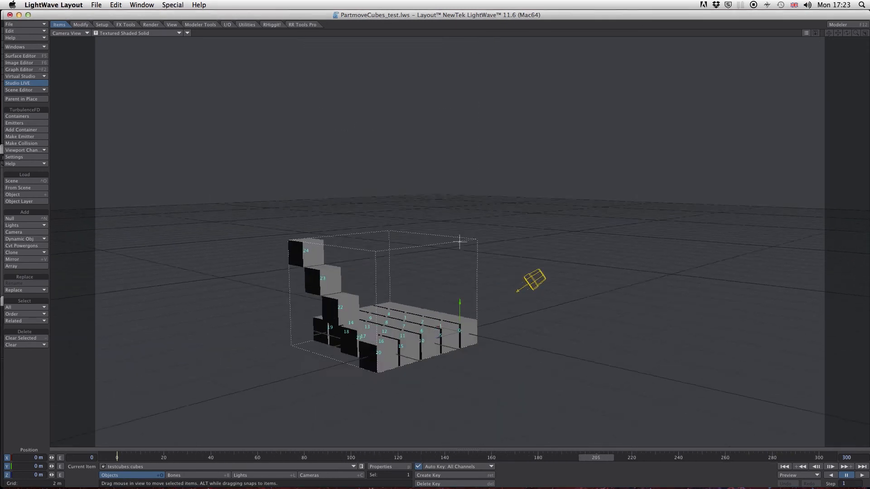
pyautogui.moveTo(528, 442); pyautogui.dragTo(586, 441)
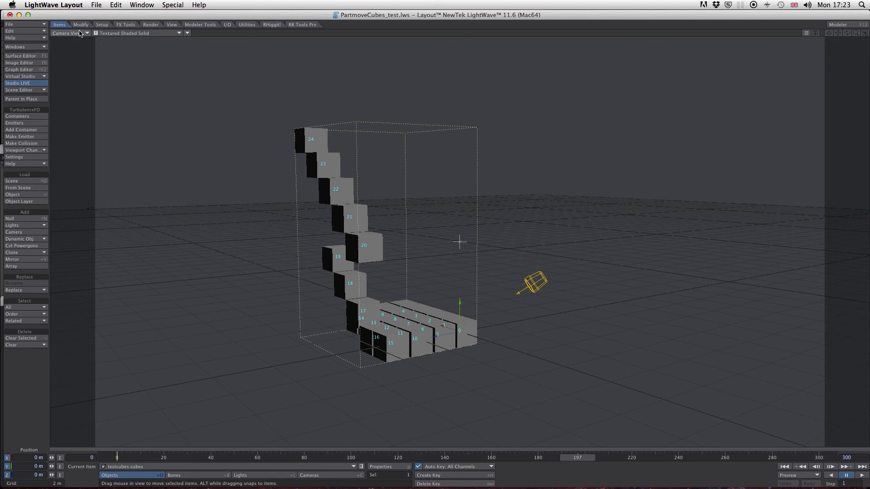
pyautogui.click(18, 218)
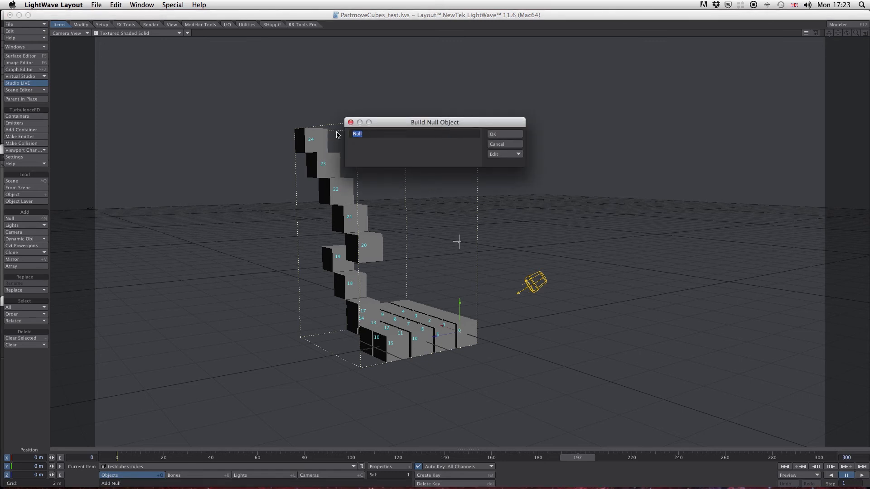
pyautogui.write('bu')
pyautogui.click(507, 135)
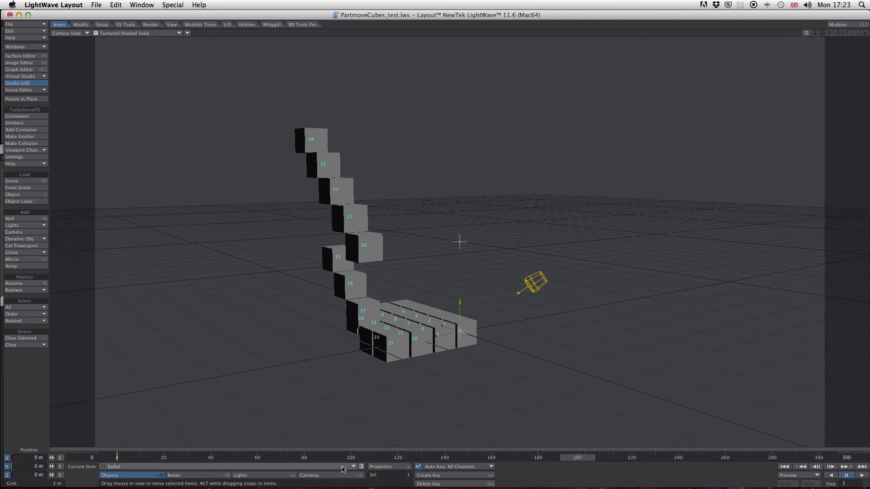
# Add a Nodal Motion modifier to the bullet null and open its node editor
pyautogui.press('m')
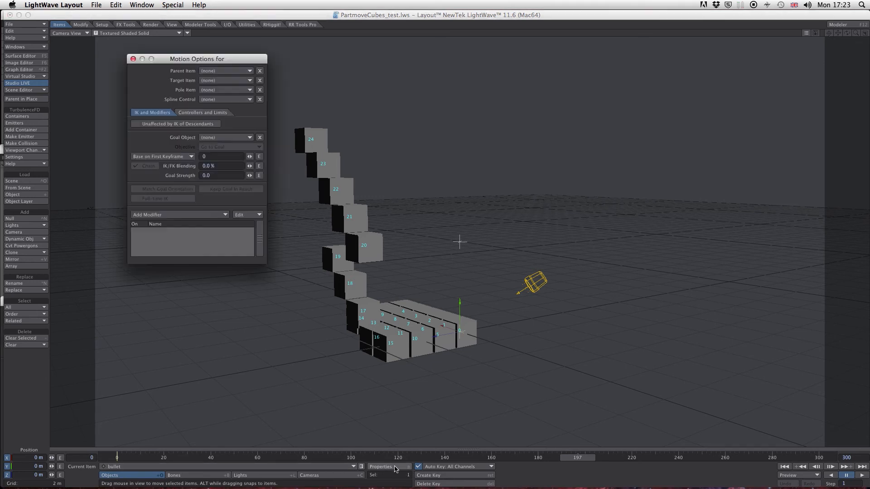
pyautogui.click(226, 215)
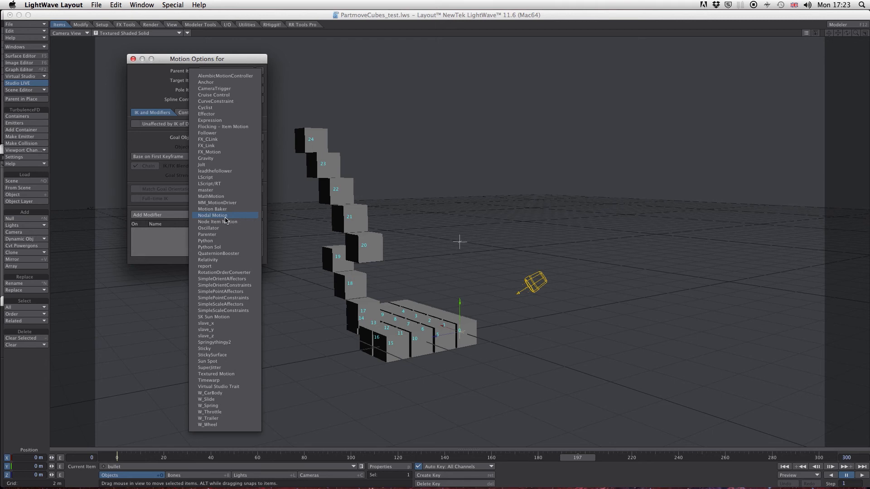
pyautogui.click(227, 220)
pyautogui.doubleClick(175, 231)
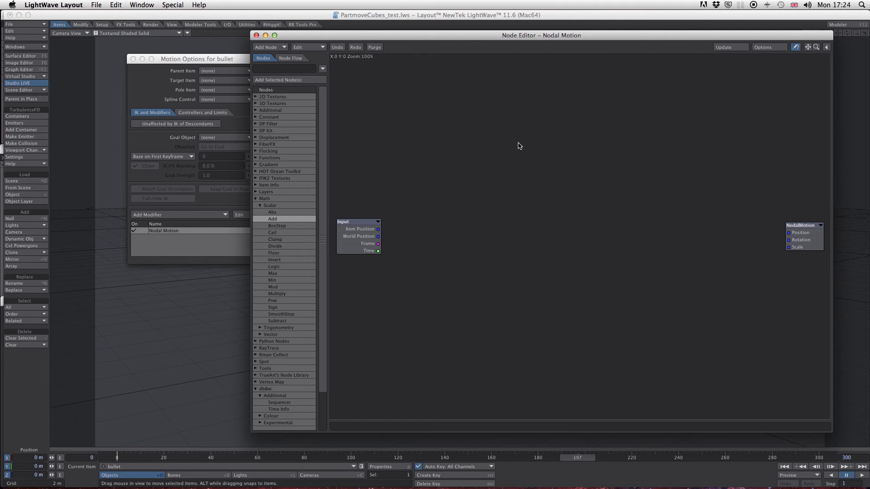
# Import the Bullrt_time_null.nodes setup and connect Make Vector's Vector output to NodalMotion's Position input
pyautogui.click(320, 47)
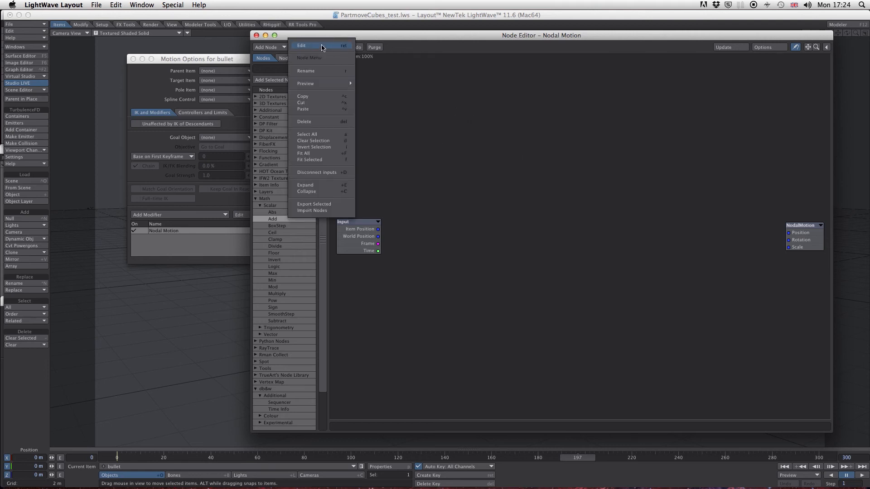
pyautogui.click(335, 212)
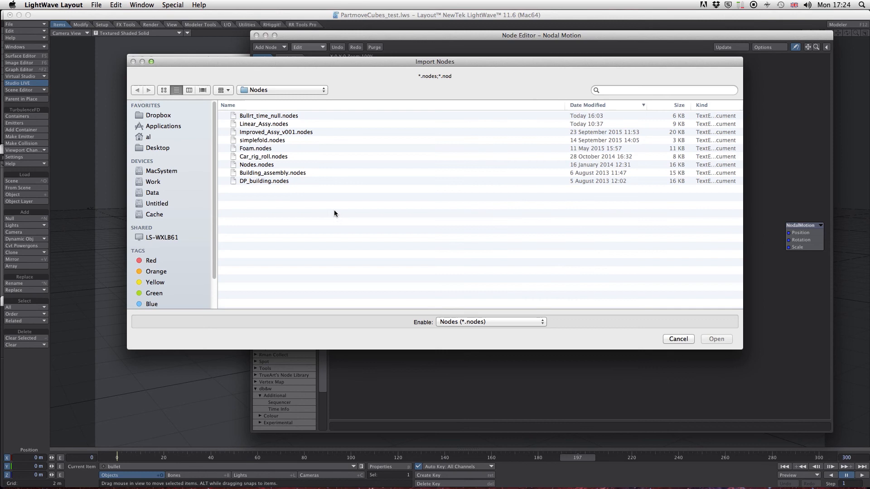
pyautogui.doubleClick(274, 117)
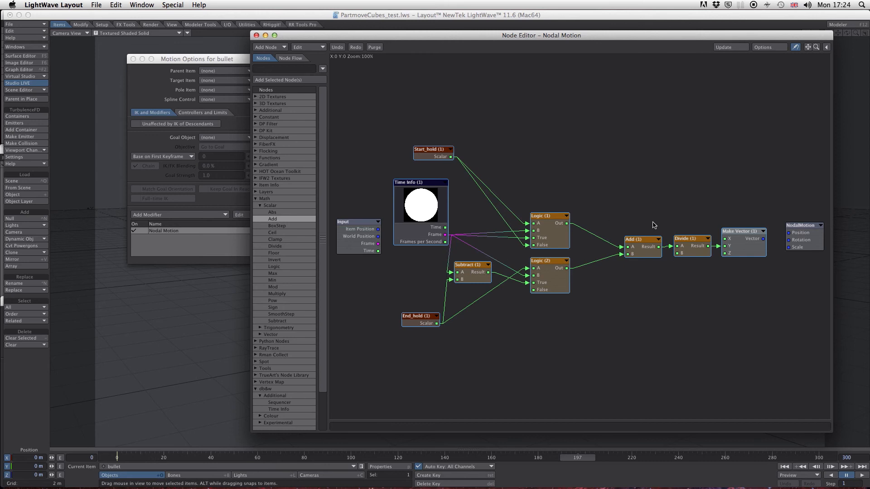
pyautogui.moveTo(767, 242)
pyautogui.moveTo(766, 242); pyautogui.dragTo(788, 232)
pyautogui.moveTo(433, 152); pyautogui.dragTo(436, 151)
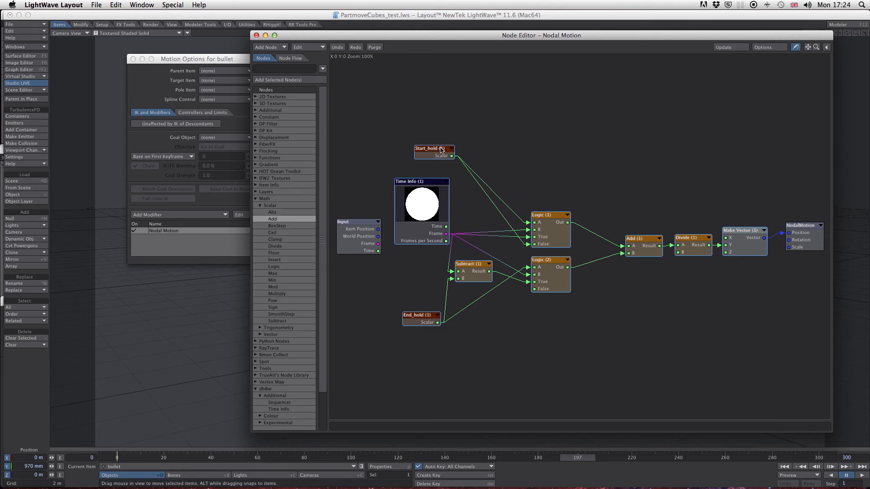
# Scrub the animation, set the Start_hold scalar to 140 and enter a new End_hold scalar in the bullet's nodal motion setup
pyautogui.moveTo(552, 38); pyautogui.dragTo(824, 26)
pyautogui.moveTo(573, 455); pyautogui.dragTo(418, 457)
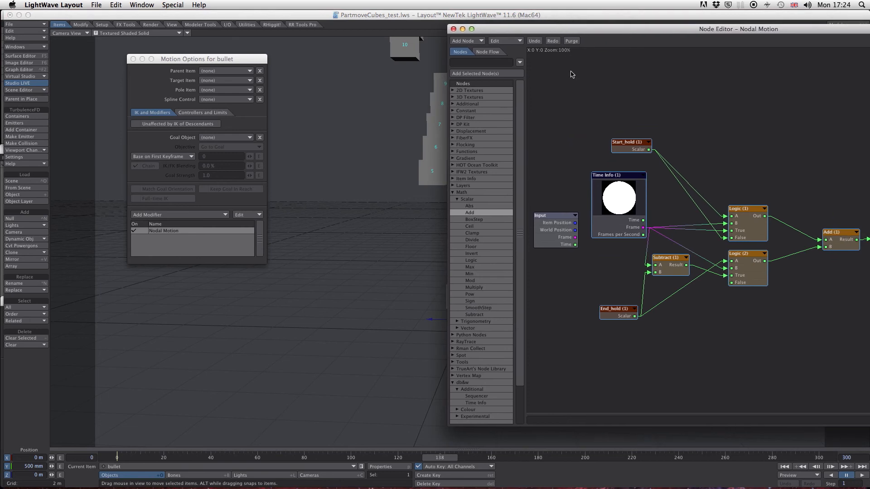
pyautogui.doubleClick(634, 149)
pyautogui.write('140')
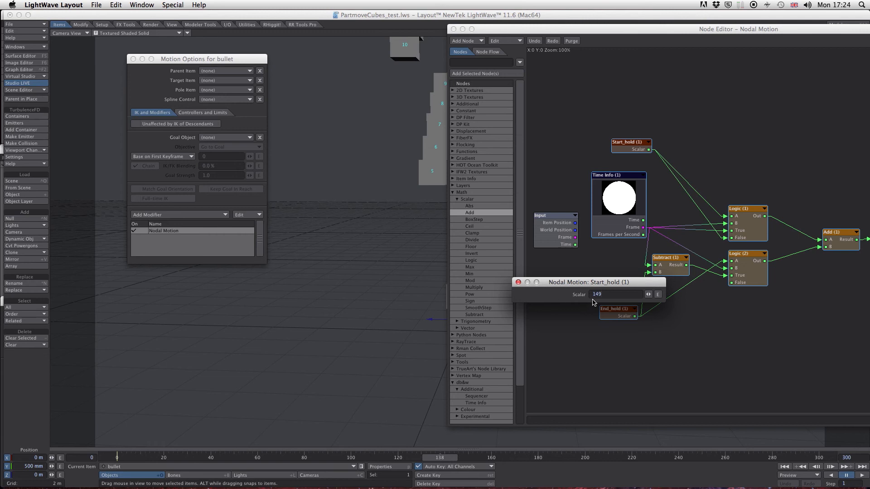
pyautogui.click(519, 282)
pyautogui.doubleClick(614, 311)
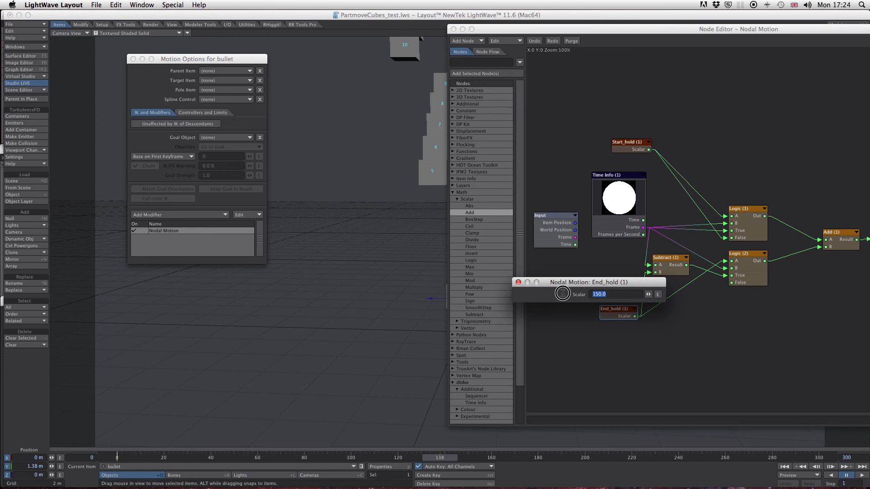
pyautogui.write('1')
pyautogui.click(518, 282)
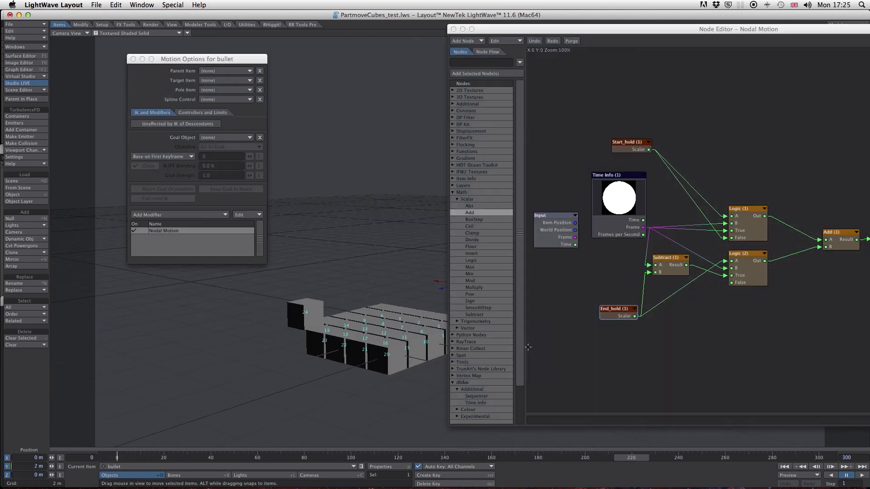
# Move the Nodal Motion node editor aside, and close it together with the bullet's Motion Options
pyautogui.moveTo(570, 29); pyautogui.dragTo(623, 27)
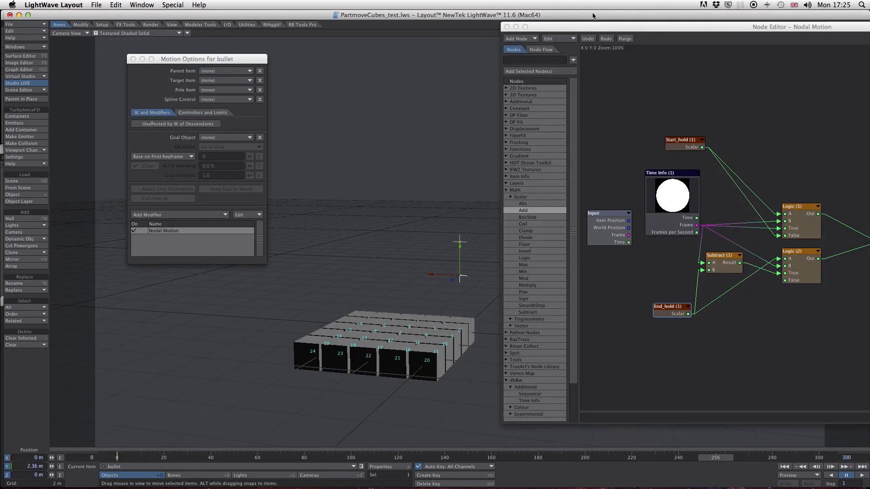
pyautogui.moveTo(608, 26); pyautogui.dragTo(540, 39)
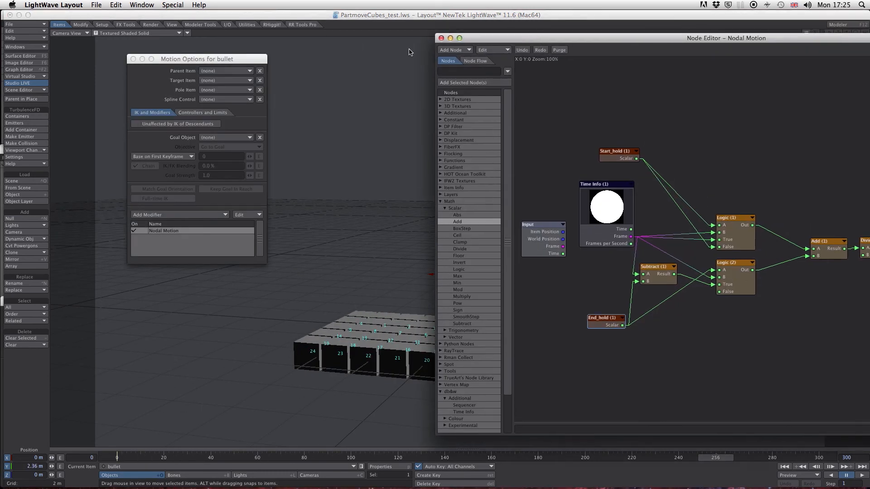
pyautogui.click(441, 38)
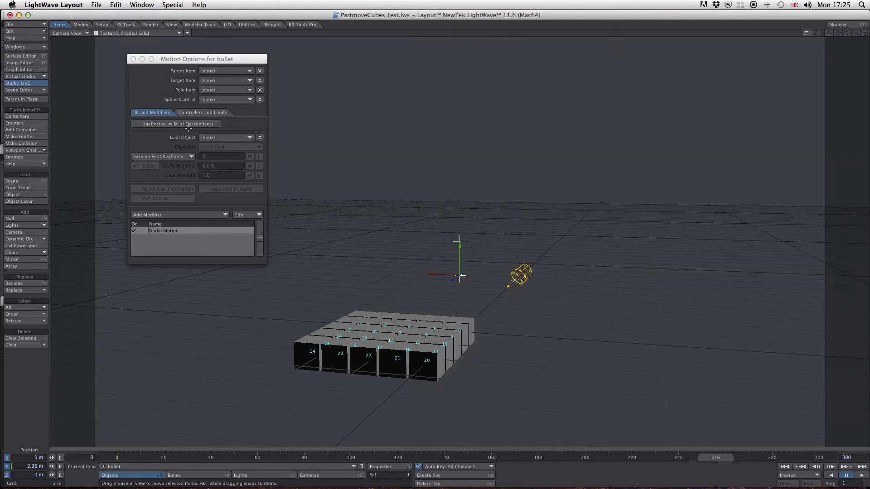
pyautogui.click(133, 59)
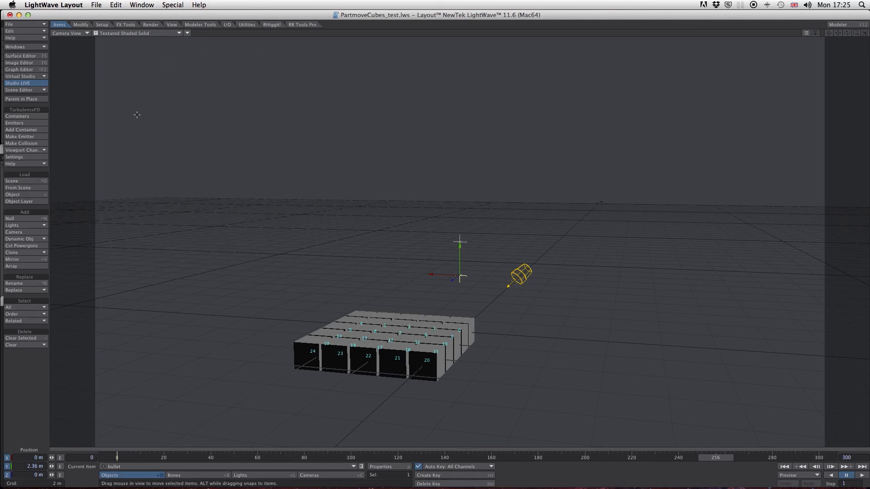
# Open the displacement node editor of the testcubes:cubes object and place it clear of the cubes
pyautogui.moveTo(354, 467); pyautogui.dragTo(354, 441)
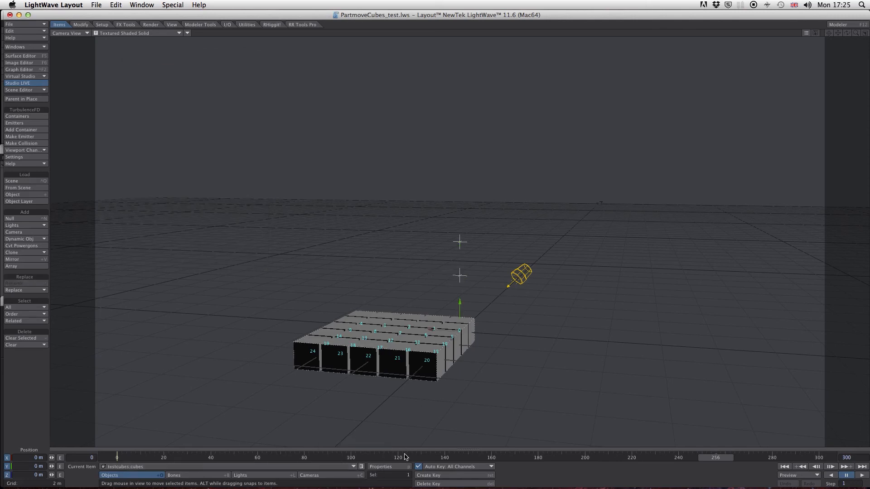
pyautogui.click(384, 470)
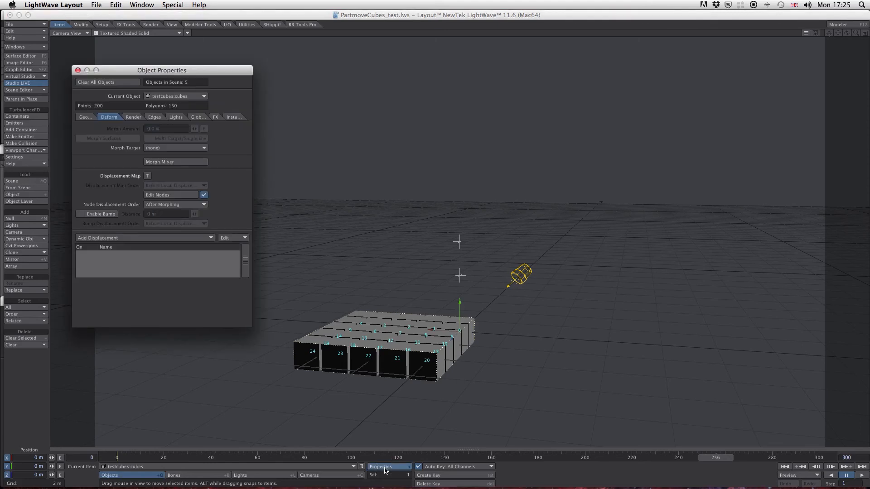
pyautogui.click(159, 197)
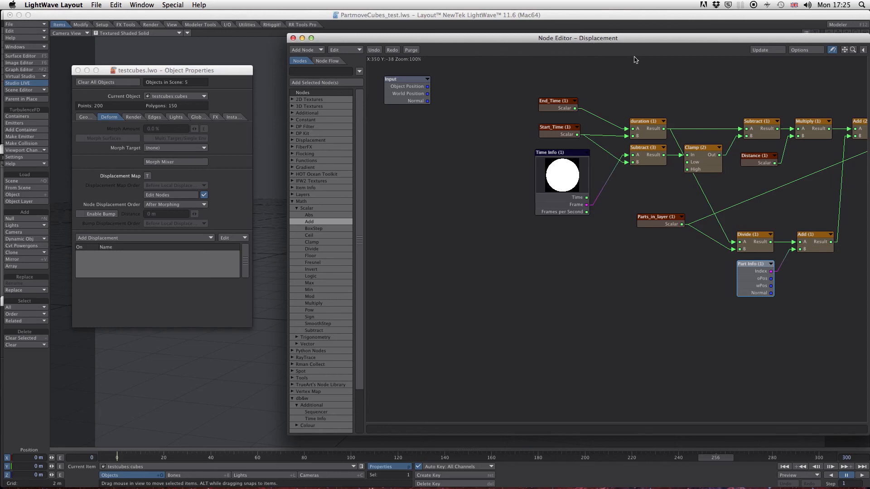
pyautogui.keyDown('alt'); pyautogui.moveTo(718, 272); pyautogui.dragTo(598, 279); pyautogui.keyUp('alt')
pyautogui.moveTo(603, 38); pyautogui.dragTo(854, 34)
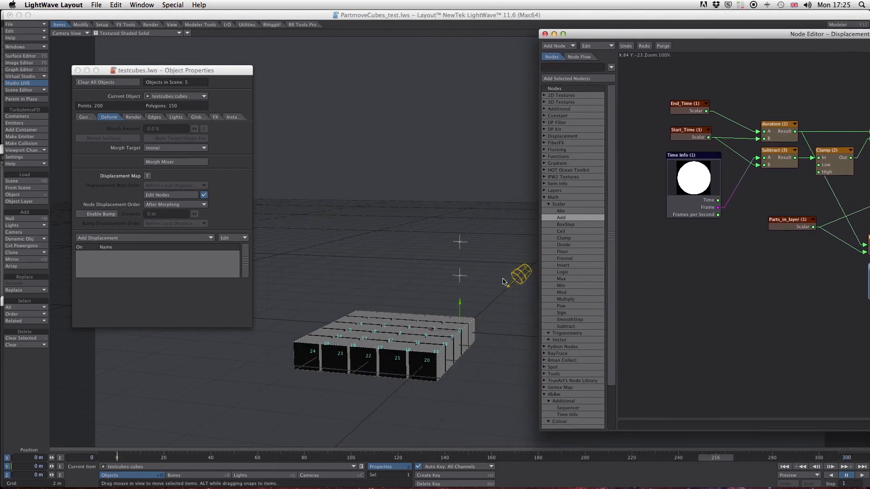
# Add an Item Info node to the displacement network and place it below the Time Info node
pyautogui.click(544, 198)
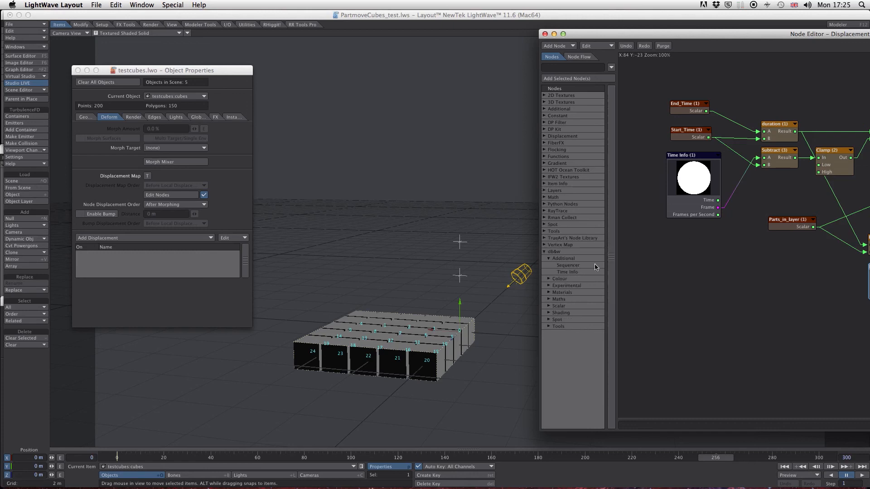
pyautogui.click(544, 252)
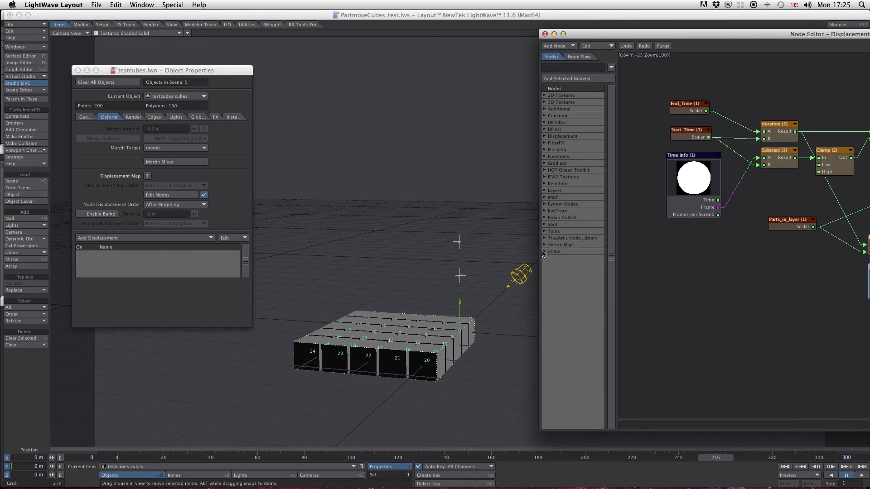
pyautogui.click(561, 67)
pyautogui.write('item')
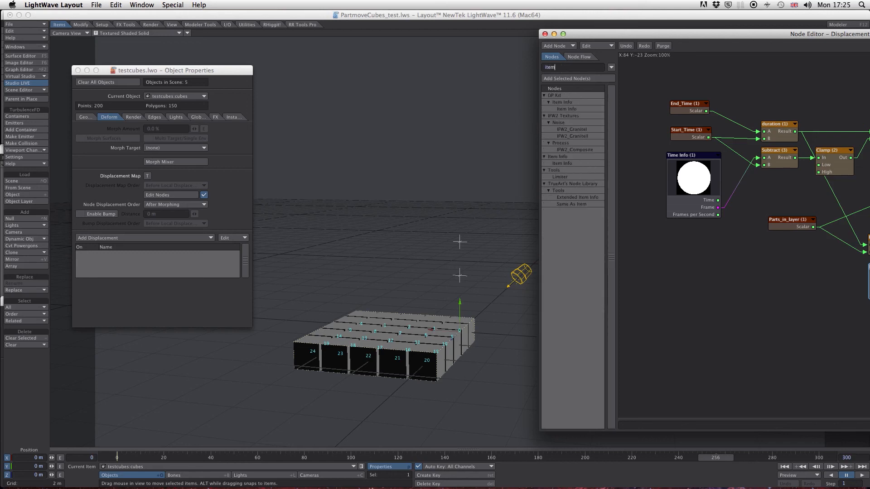
pyautogui.doubleClick(570, 122)
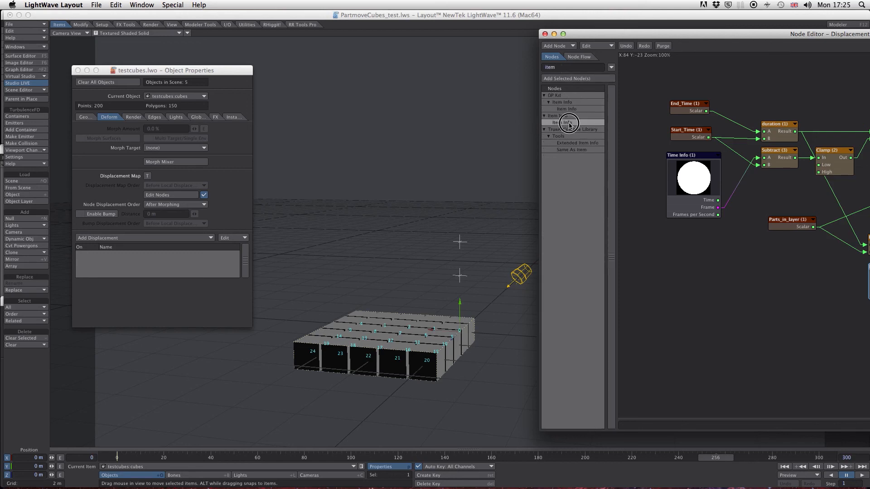
pyautogui.moveTo(852, 196); pyautogui.dragTo(641, 260)
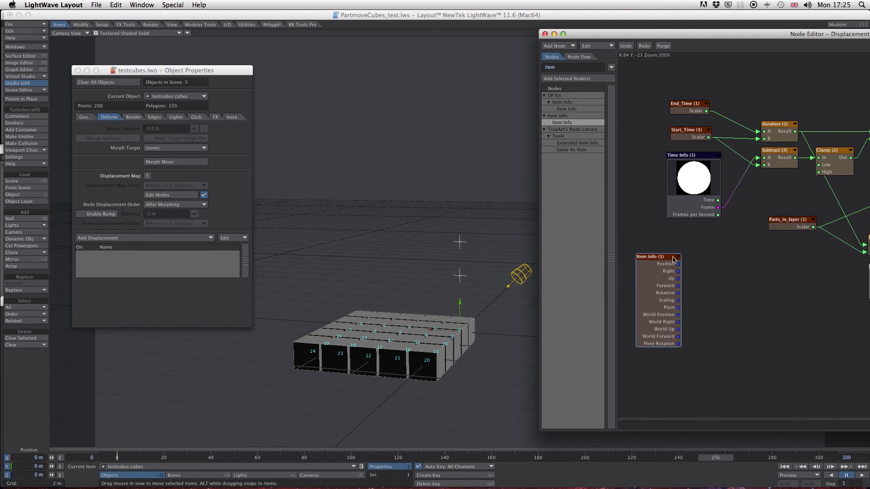
# Set the Item Info node's item to the bullet null
pyautogui.doubleClick(660, 258)
pyautogui.click(657, 295)
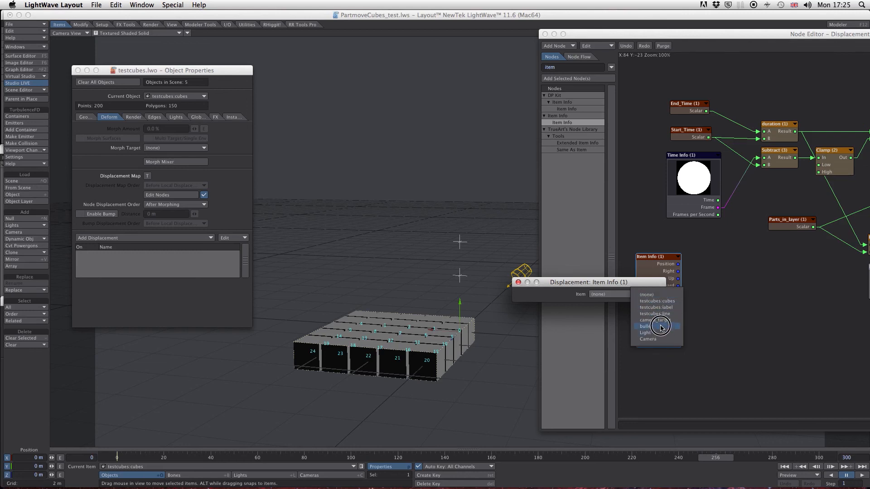
pyautogui.click(653, 326)
pyautogui.click(518, 282)
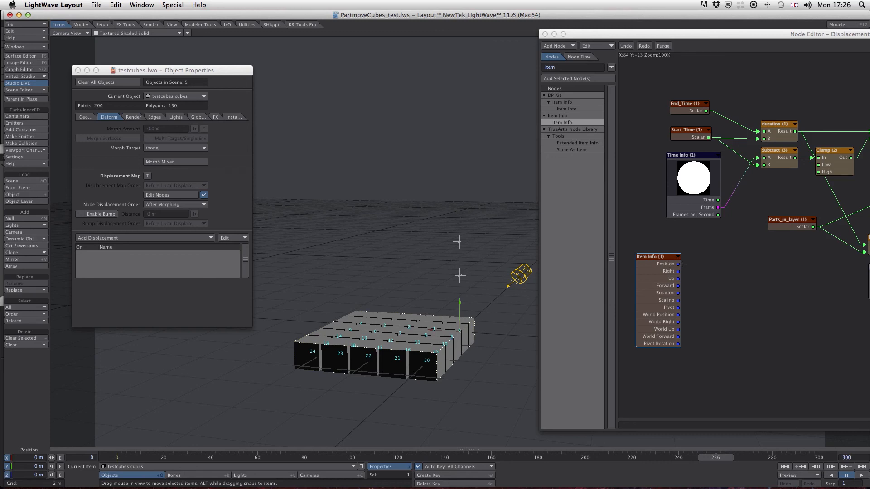
# Add a Vector Scalar node beside Item Info and connect Item Info's Position output to its Vector input
pyautogui.moveTo(566, 68); pyautogui.dragTo(536, 69)
pyautogui.write('vect')
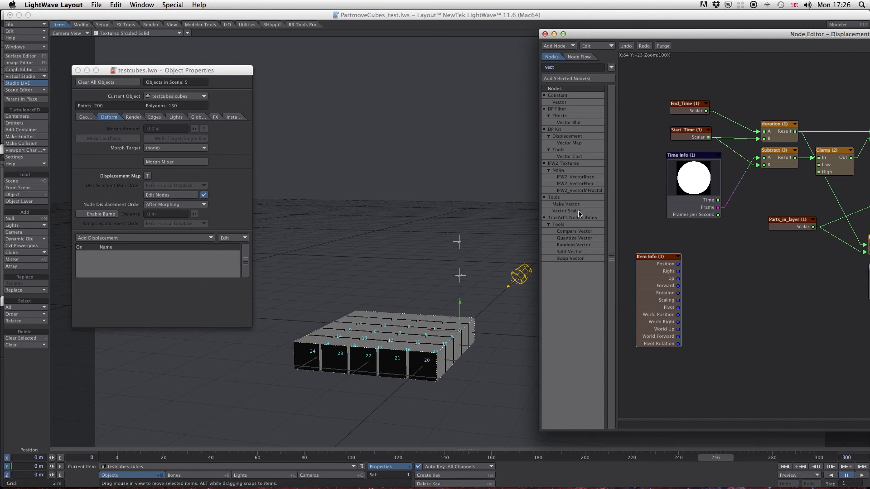
pyautogui.doubleClick(579, 211)
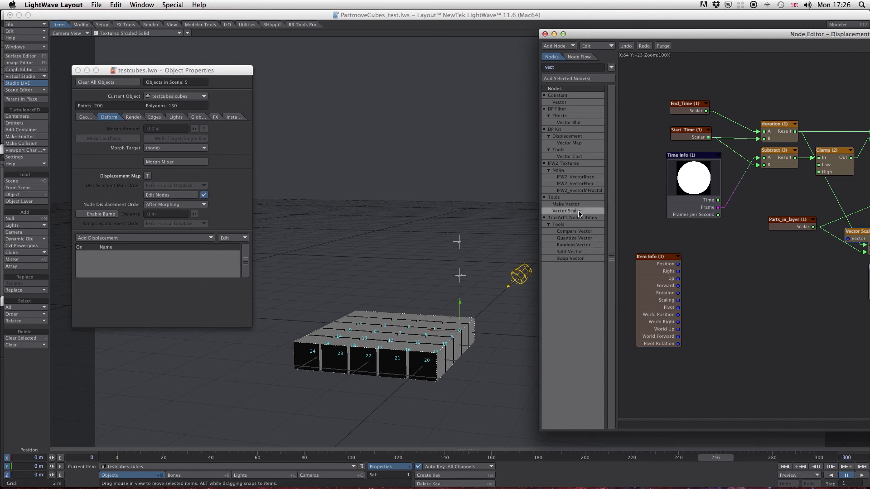
pyautogui.moveTo(850, 233); pyautogui.dragTo(716, 260)
# Set the Vector Scalar node's mode to Y Channel and space out the Item Info, Vector Scalar and Parts_in_layer nodes
pyautogui.doubleClick(716, 260)
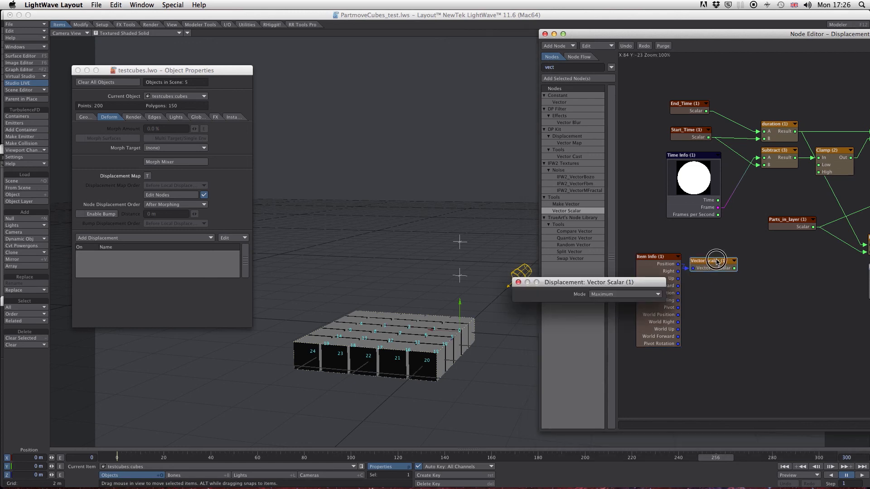
pyautogui.click(656, 294)
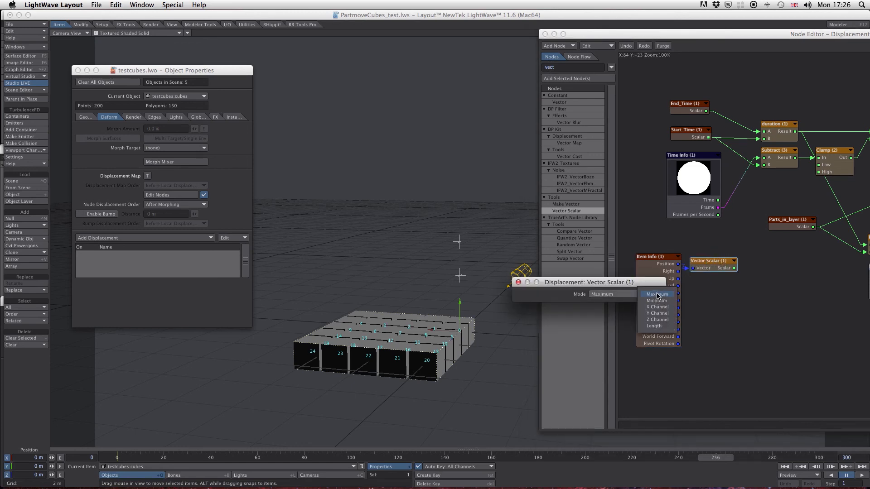
pyautogui.click(665, 315)
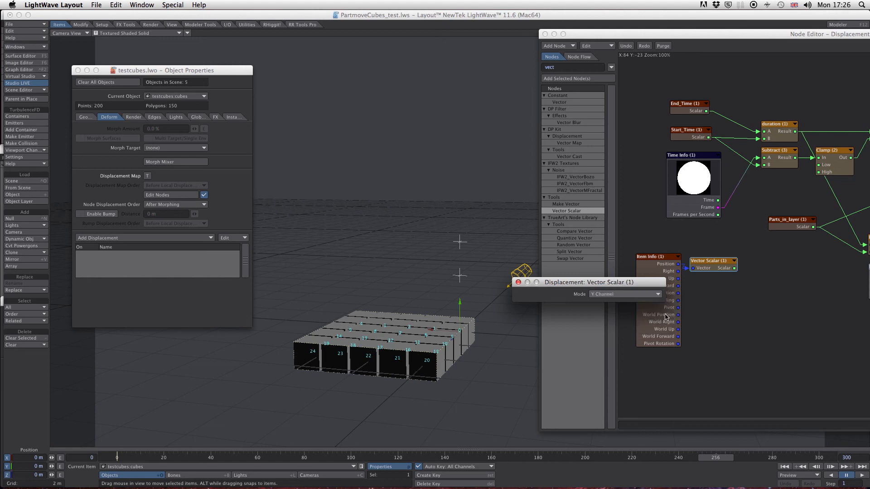
pyautogui.click(519, 282)
pyautogui.moveTo(667, 259); pyautogui.dragTo(657, 264)
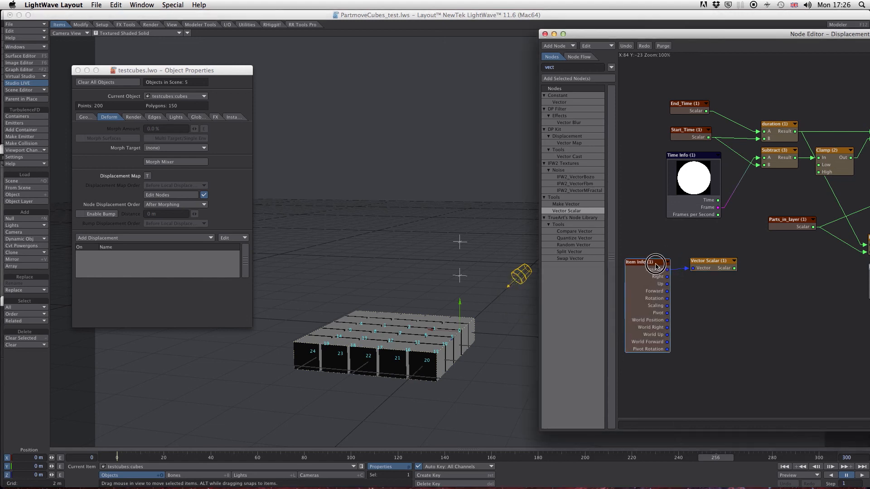
pyautogui.moveTo(719, 261); pyautogui.dragTo(715, 262)
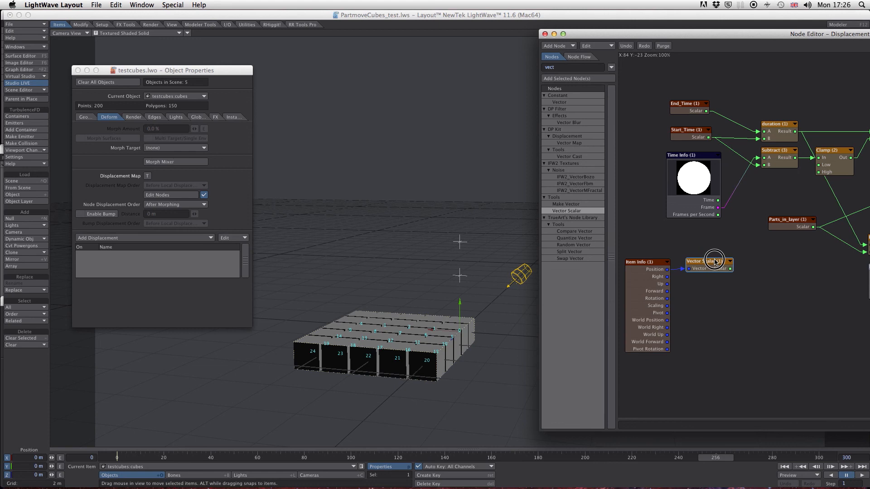
pyautogui.moveTo(785, 222); pyautogui.dragTo(804, 223)
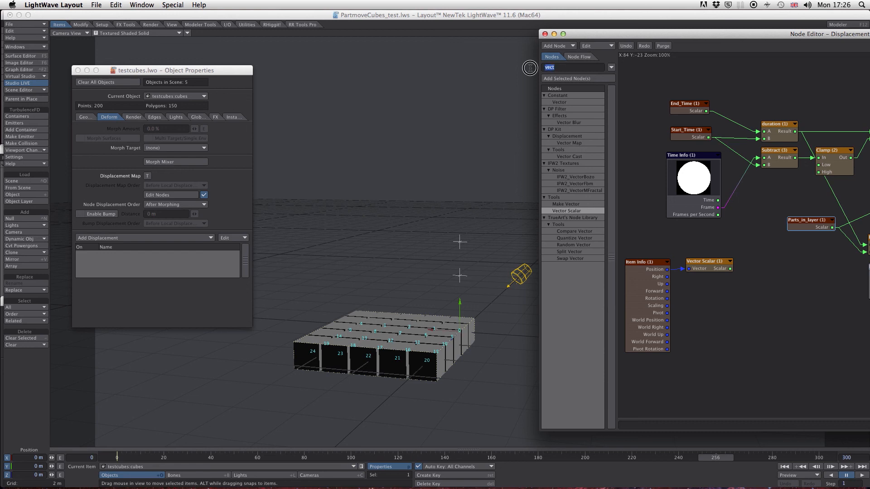
# Add a scalar Multiply node and connect Vector Scalar's Scalar output to its A input
pyautogui.moveTo(558, 67); pyautogui.dragTo(540, 67)
pyautogui.press('BackSpace')
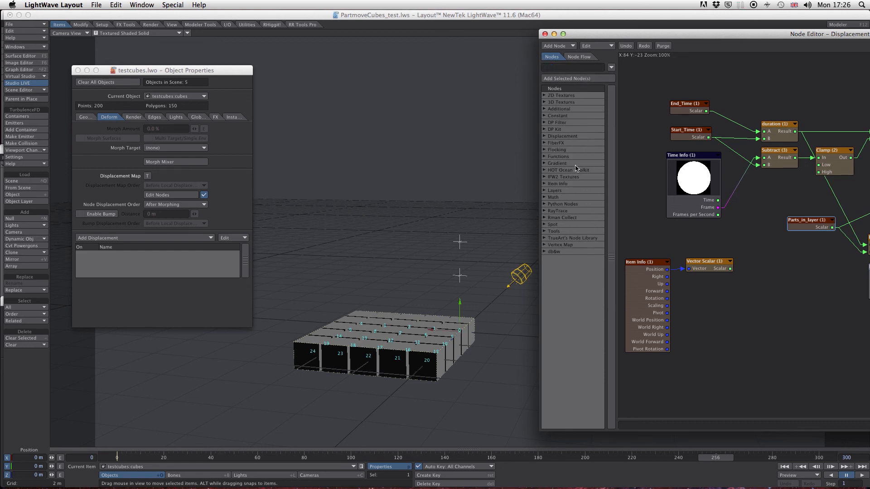
pyautogui.click(545, 198)
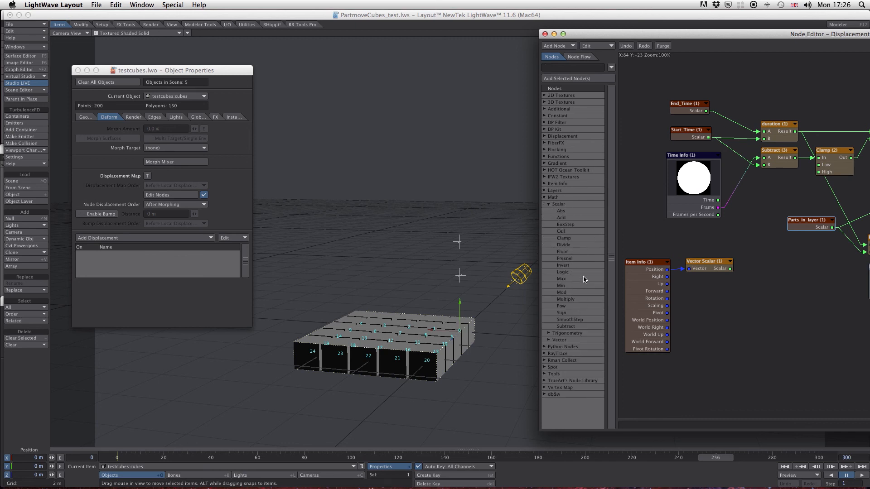
pyautogui.doubleClick(567, 299)
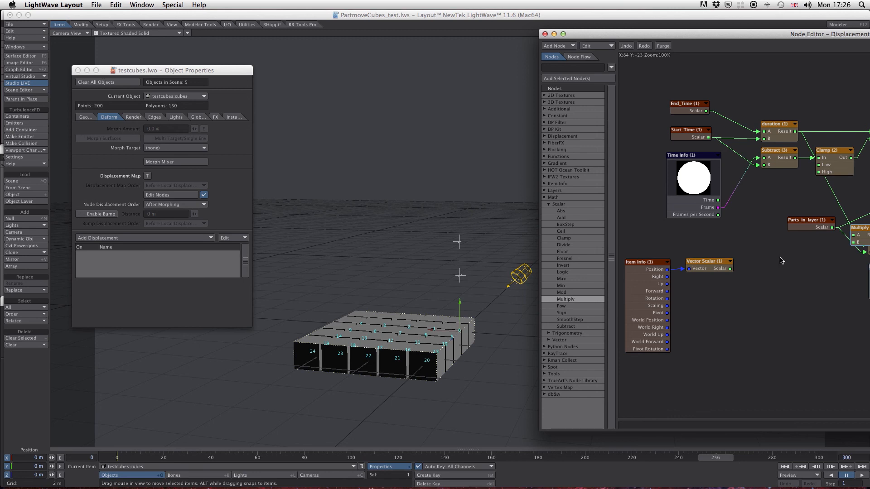
pyautogui.moveTo(863, 231); pyautogui.dragTo(758, 245)
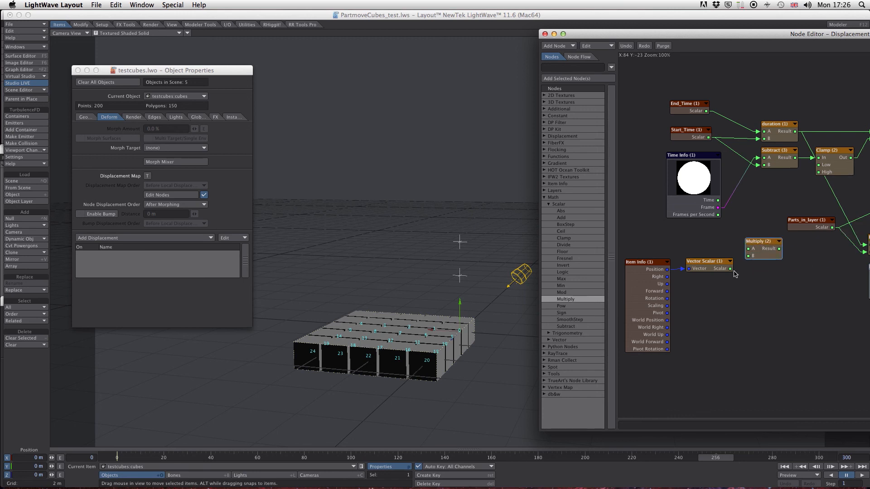
pyautogui.moveTo(730, 272)
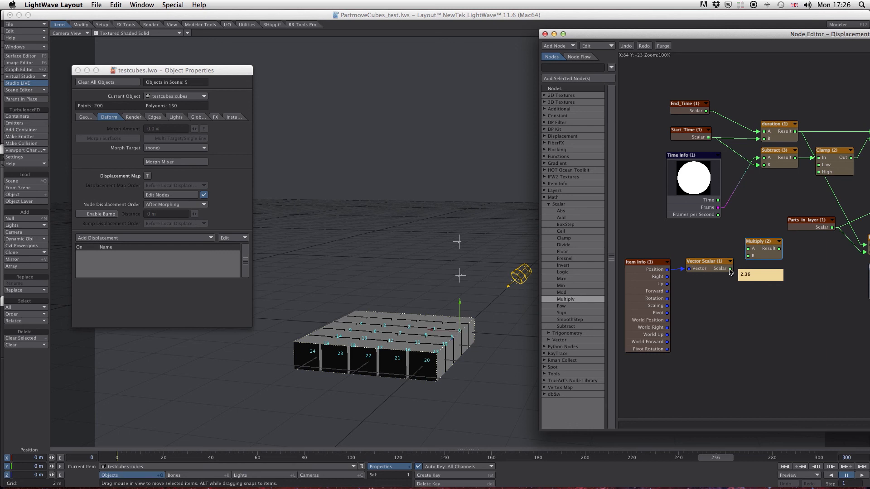
pyautogui.moveTo(730, 272); pyautogui.dragTo(756, 238)
# Set the B value of the new Multiply node to 100
pyautogui.doubleClick(756, 239)
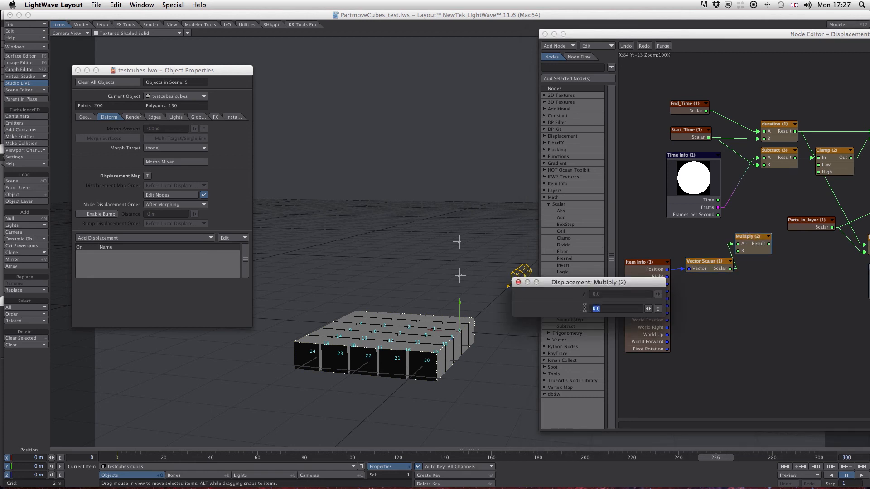
pyautogui.write('100')
pyautogui.press('Return')
pyautogui.click(519, 282)
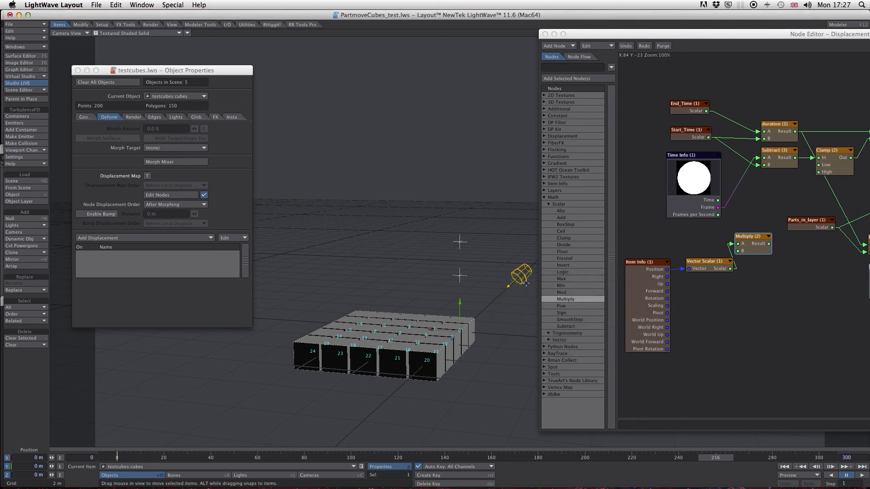
# Replace Time Info's Frame wire into Subtract (3)'s A input with the Multiply (2) Result, and scrub back to frame 251 to test it
pyautogui.click(706, 163)
pyautogui.moveTo(706, 163); pyautogui.dragTo(683, 161)
pyautogui.moveTo(769, 246)
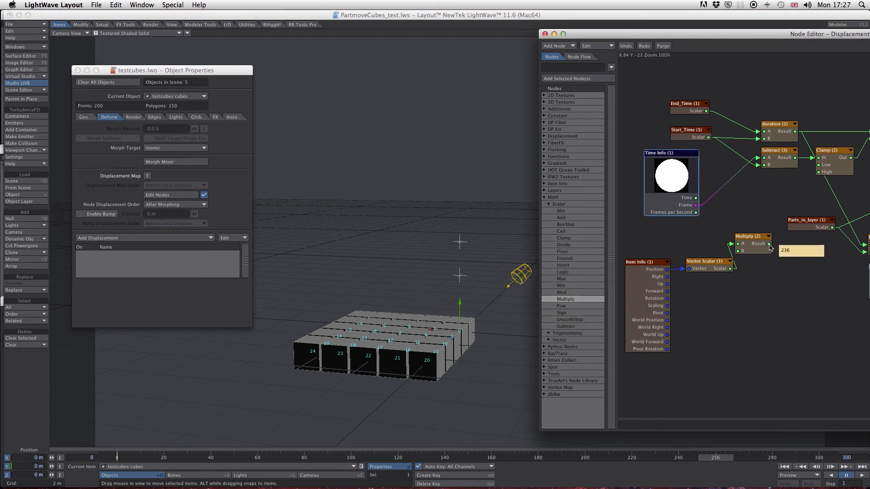
pyautogui.moveTo(757, 156); pyautogui.dragTo(721, 191)
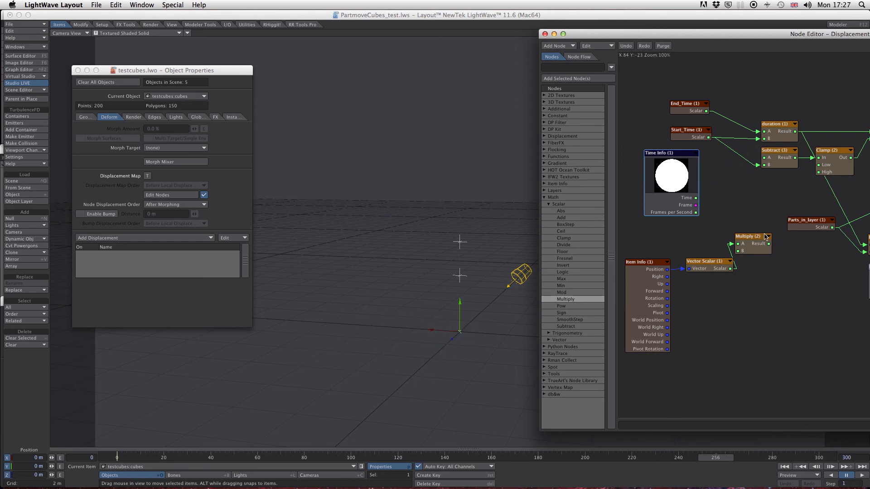
pyautogui.moveTo(769, 244); pyautogui.dragTo(765, 158)
pyautogui.moveTo(708, 263); pyautogui.dragTo(703, 262)
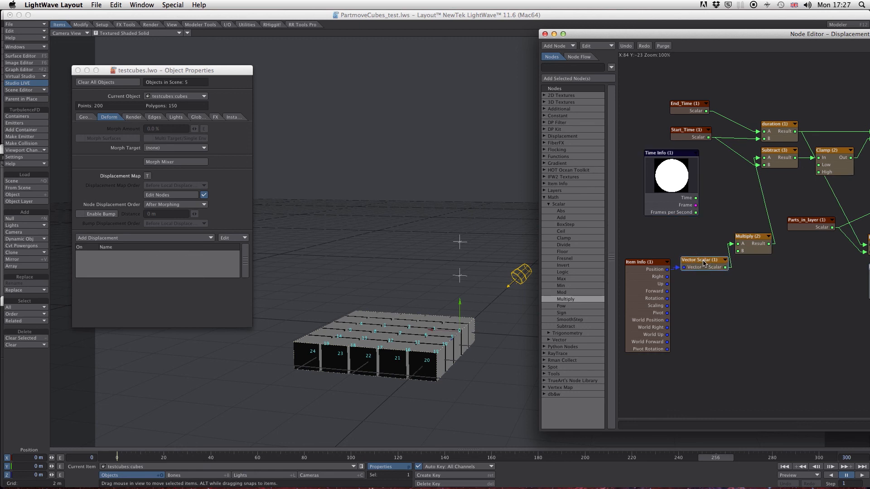
pyautogui.moveTo(716, 458)
pyautogui.mouseDown()
pyautogui.moveTo(288, 458)
pyautogui.moveTo(704, 458)
pyautogui.mouseUp()
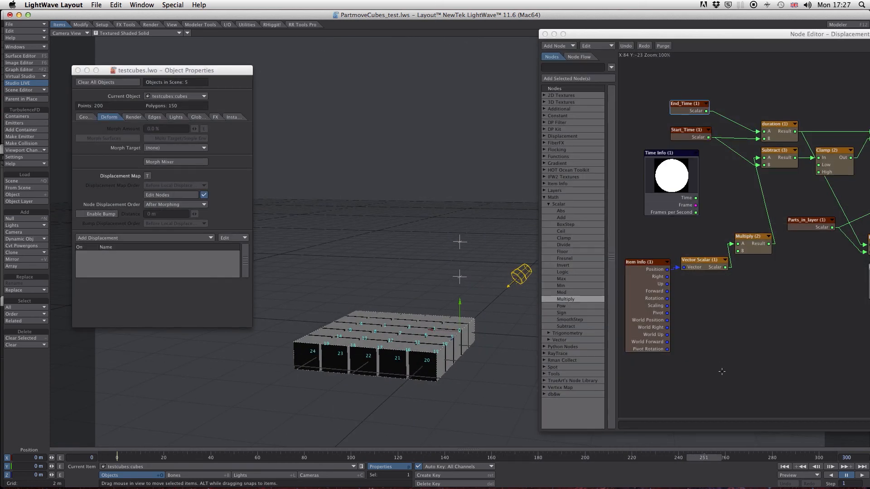